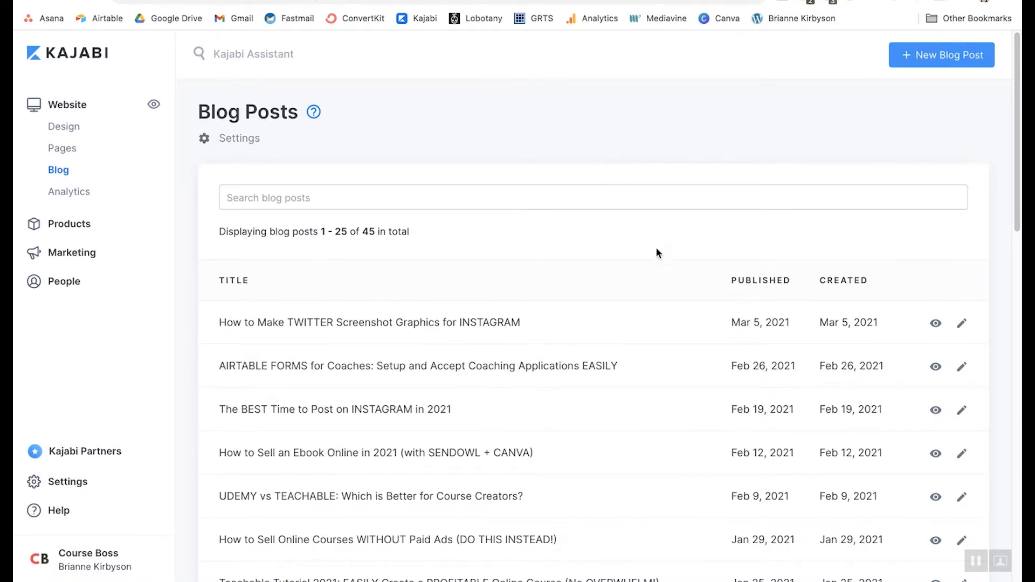
# - Open the Blog Posts settings and review the page title, description and image fields
pyautogui.scroll(-4, 601, 286)
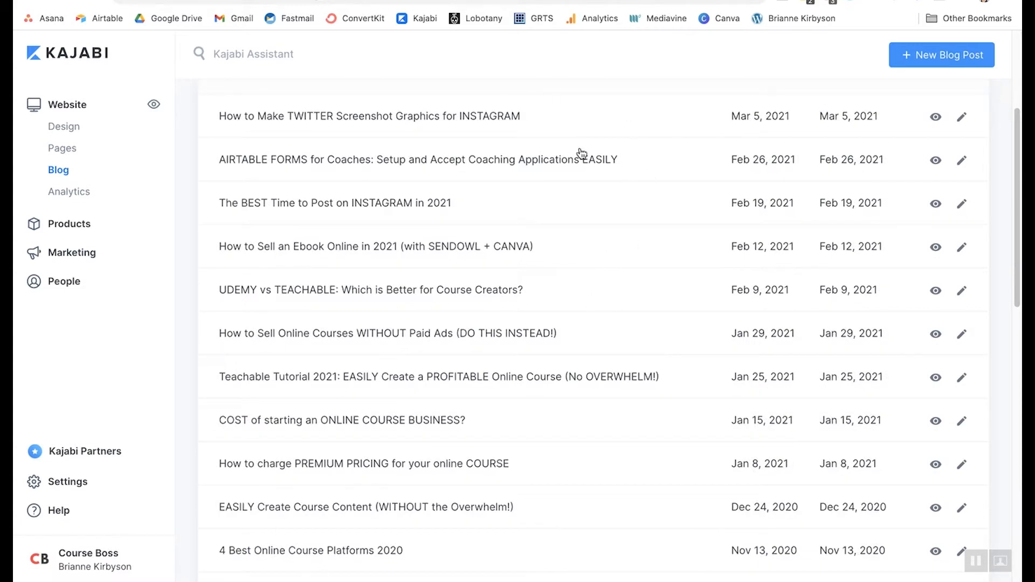
pyautogui.scroll(4, 573, 439)
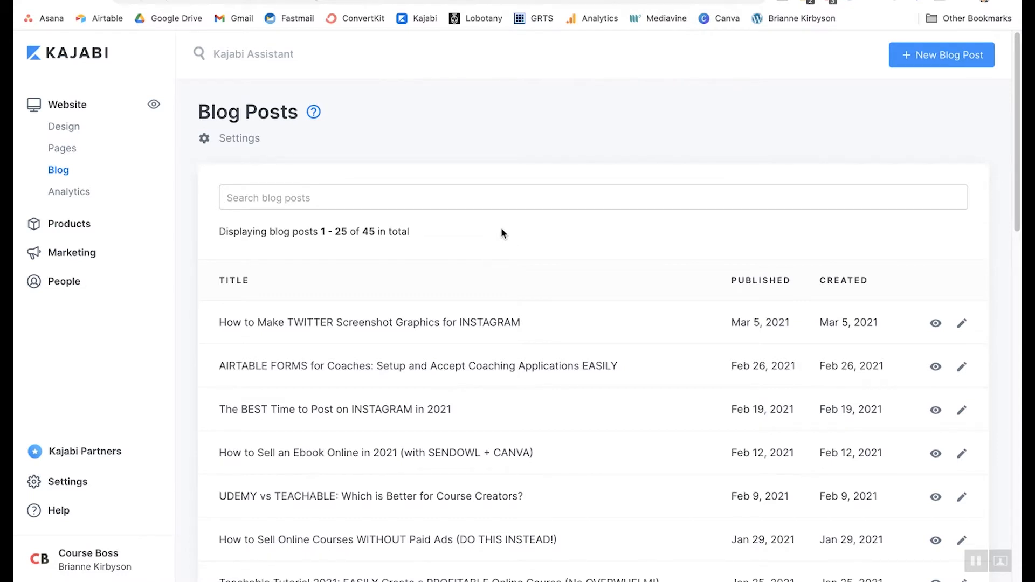
pyautogui.click(239, 145)
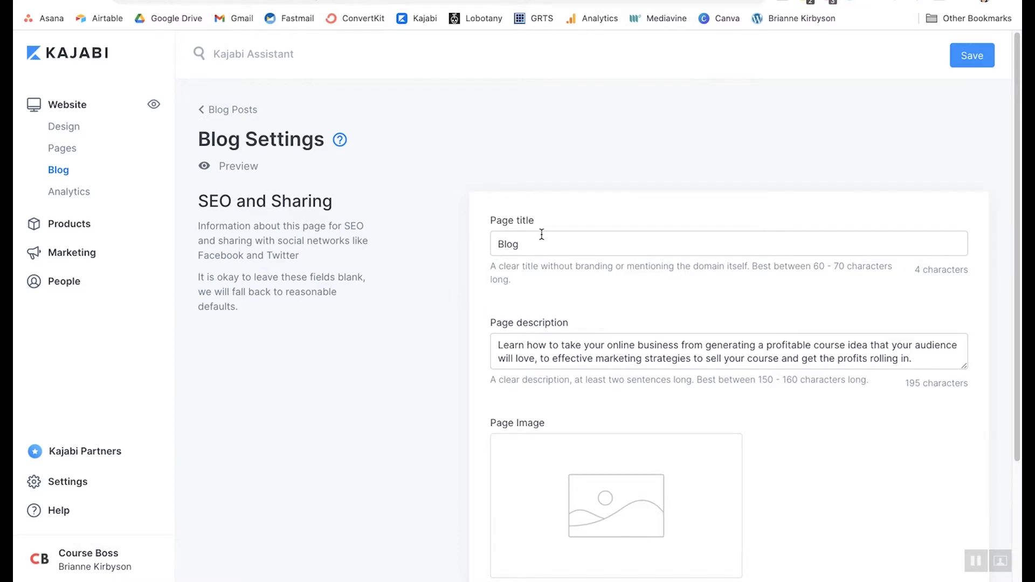
pyautogui.scroll(-3, 619, 324)
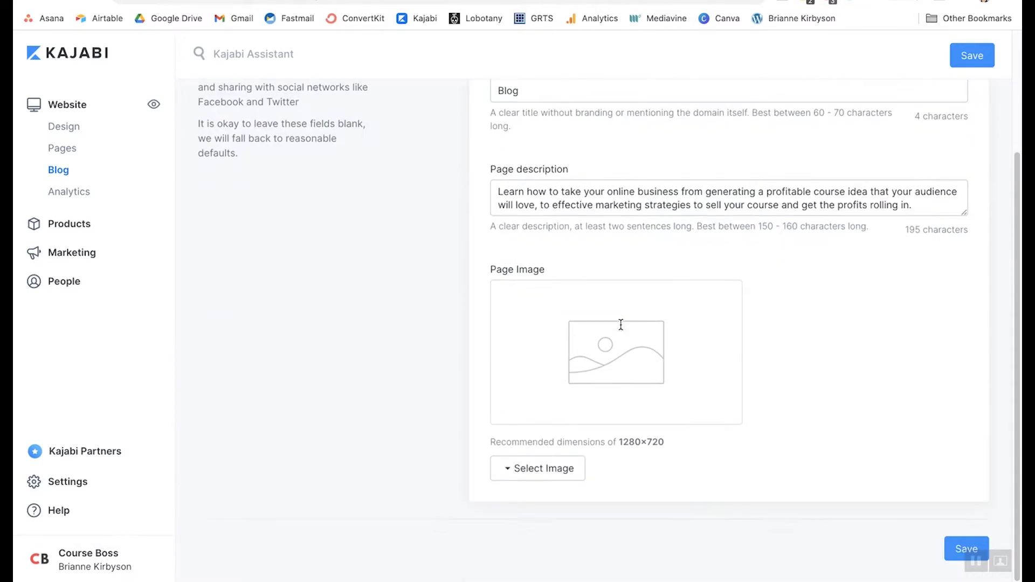
pyautogui.scroll(3, 549, 328)
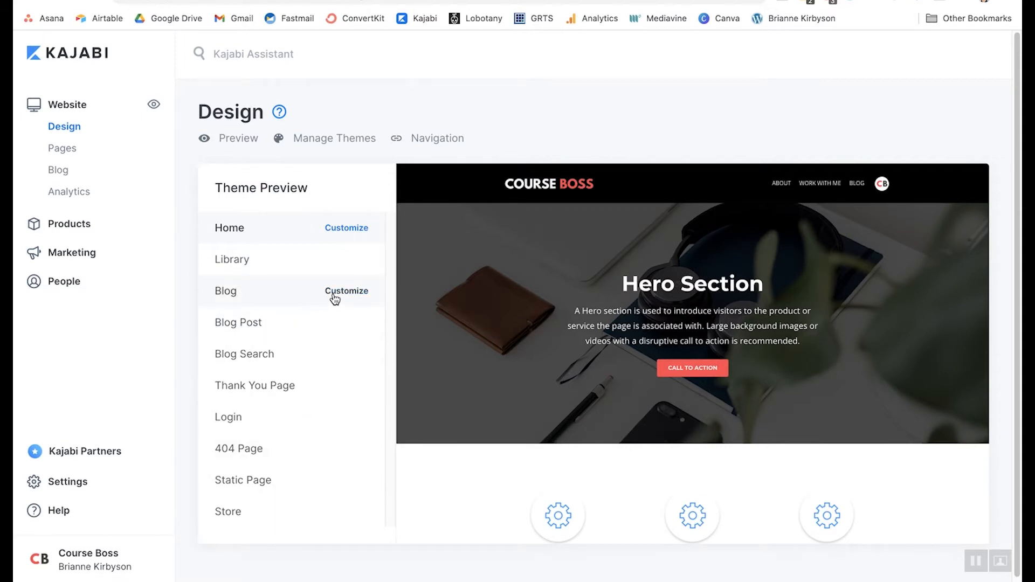
# - Customize the Blog template's Header section, toggling Show Header off and back on
pyautogui.click(341, 294)
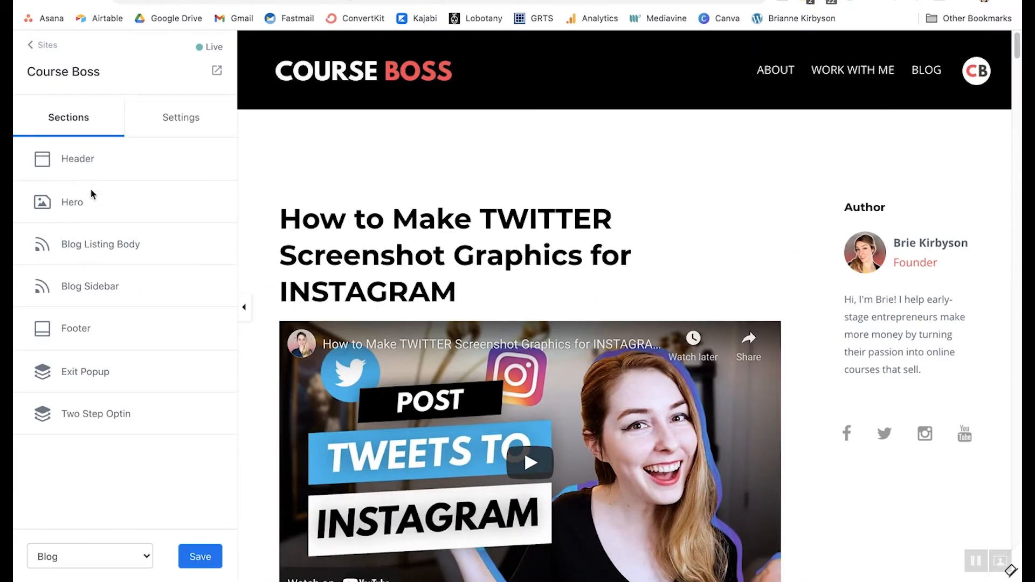
pyautogui.click(86, 159)
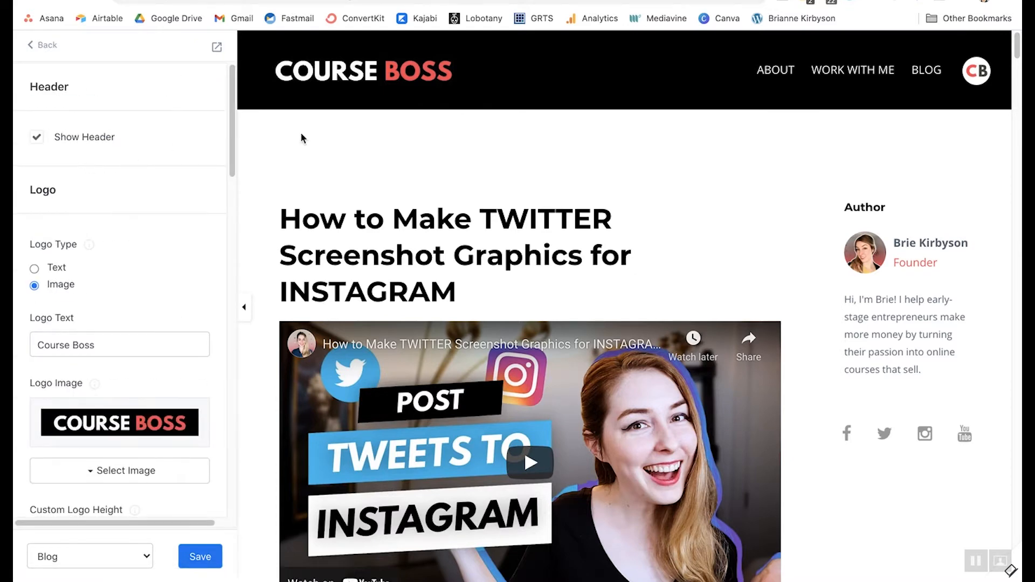
pyautogui.click(36, 142)
pyautogui.click(36, 145)
# - Turn Show Announcement on, then off again, and return to the sections list
pyautogui.scroll(-1, 157, 279)
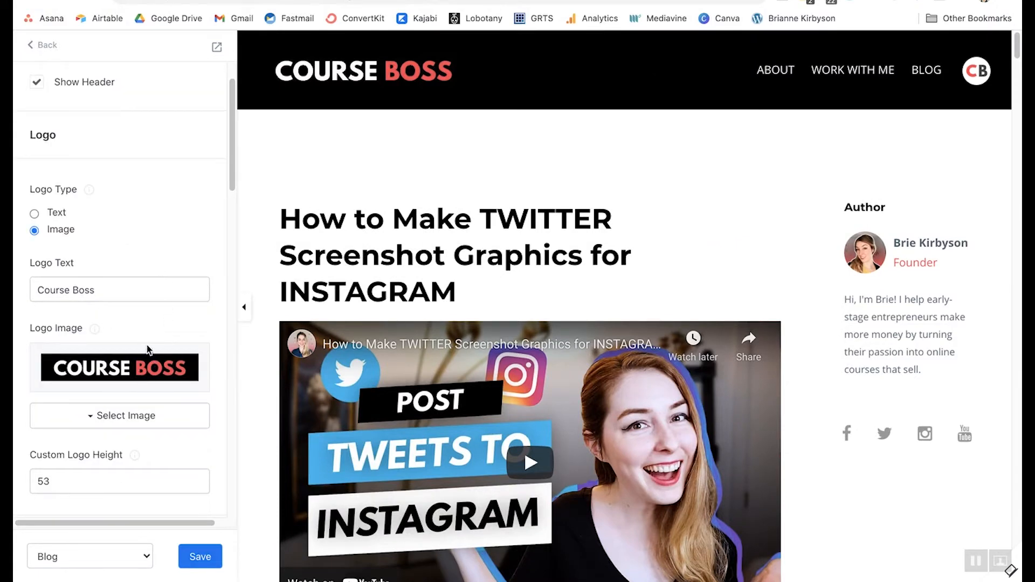
pyautogui.scroll(-1, 150, 349)
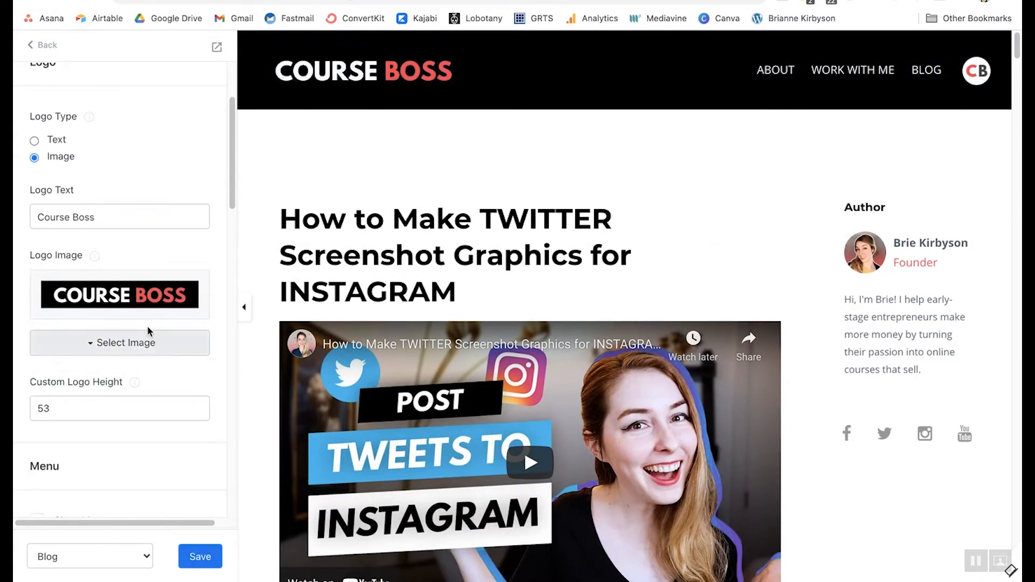
pyautogui.scroll(-10, 147, 325)
pyautogui.click(36, 200)
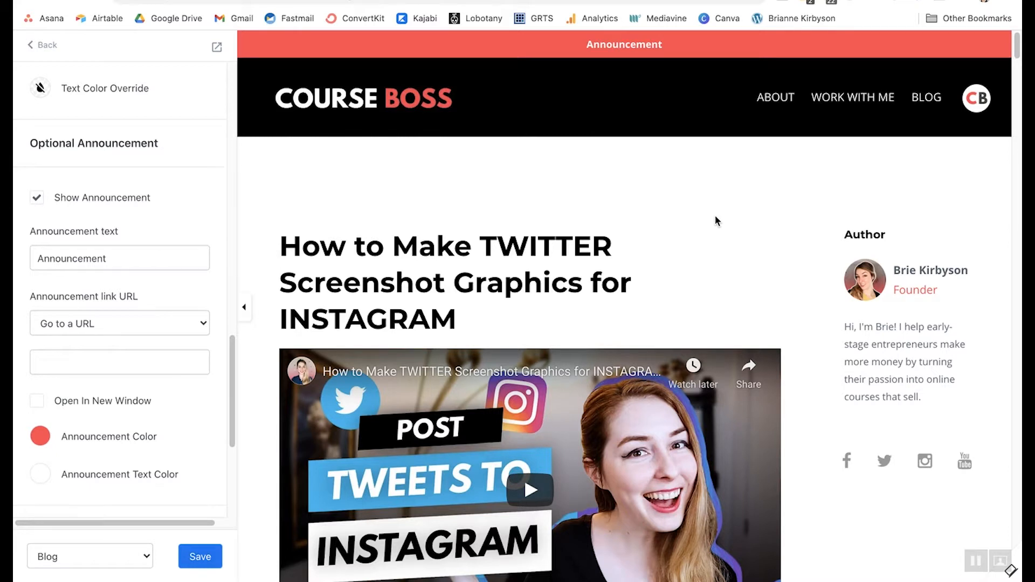
pyautogui.click(36, 198)
pyautogui.click(37, 47)
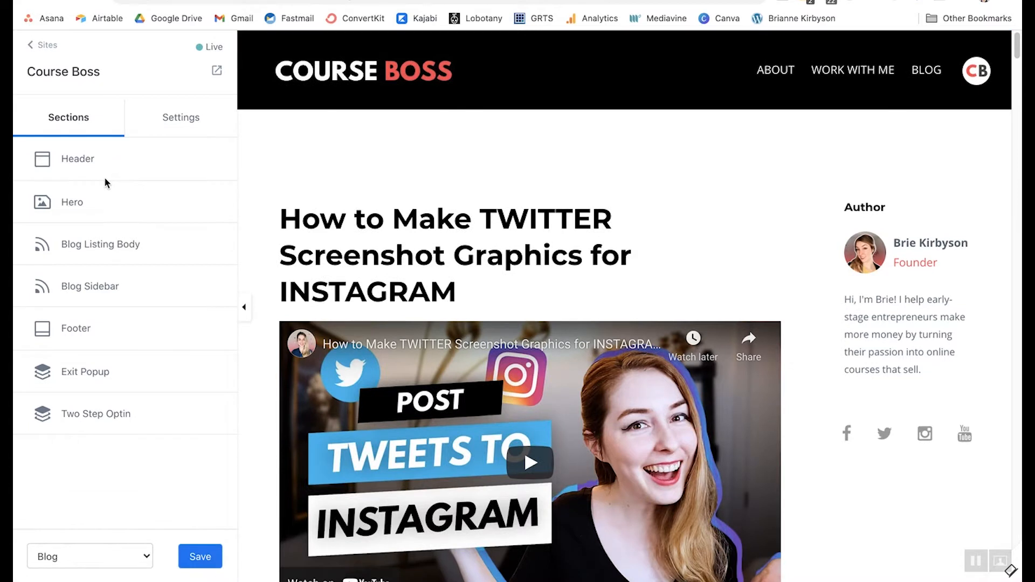
pyautogui.click(97, 204)
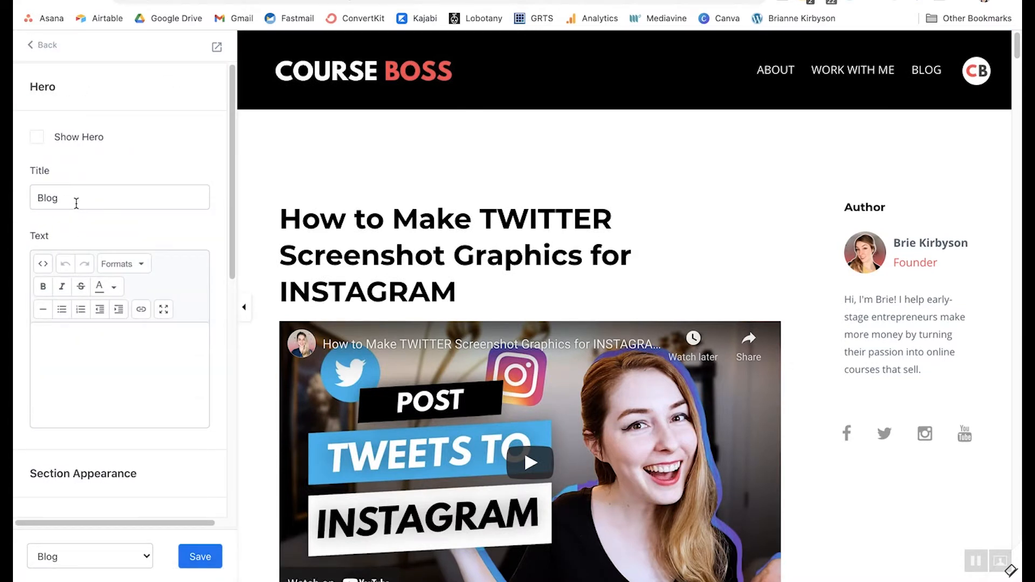
pyautogui.click(41, 143)
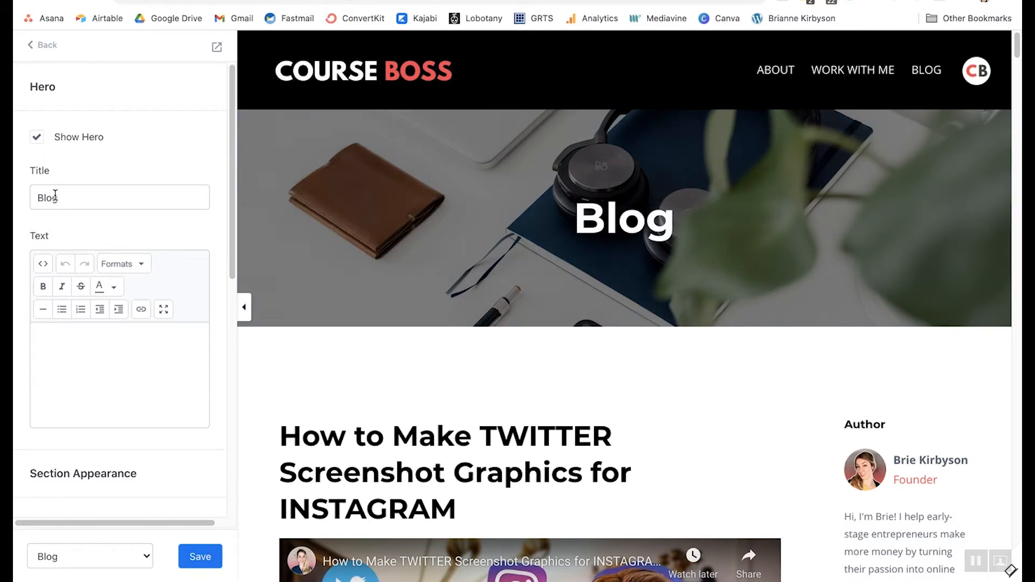
pyautogui.scroll(-5, 115, 316)
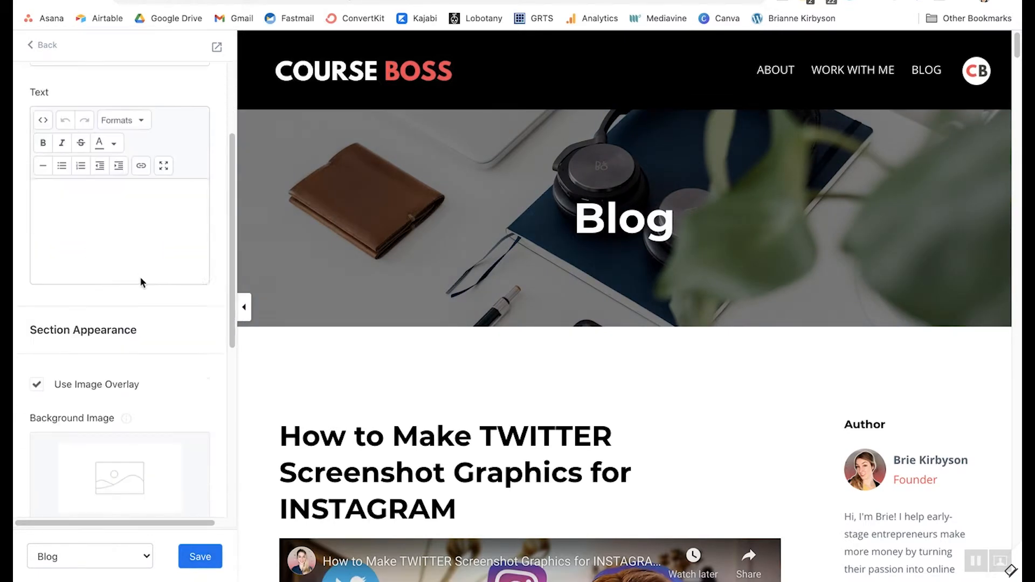
pyautogui.scroll(-6, 140, 282)
pyautogui.scroll(1, 195, 222)
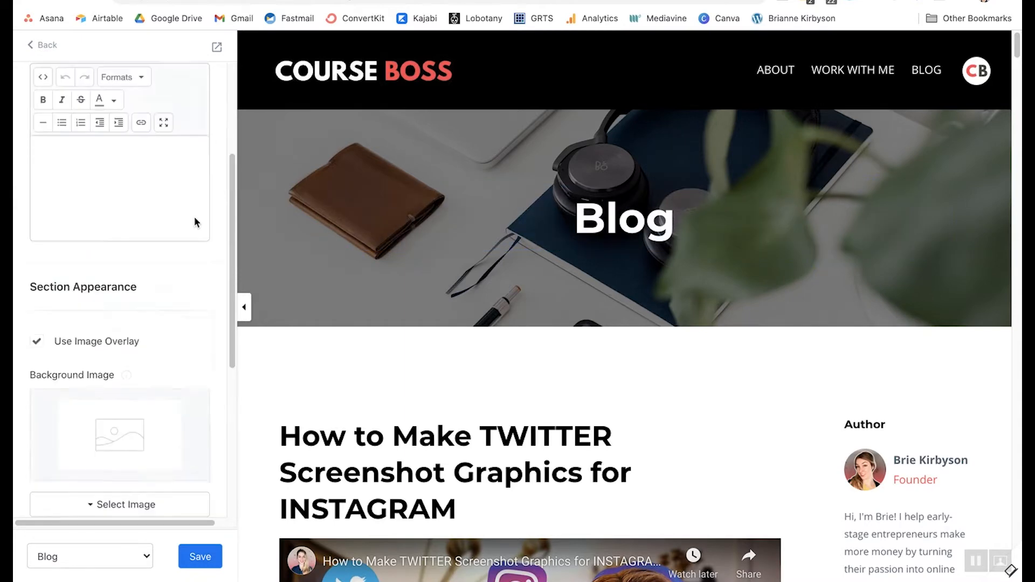
pyautogui.scroll(10, 195, 221)
pyautogui.click(37, 138)
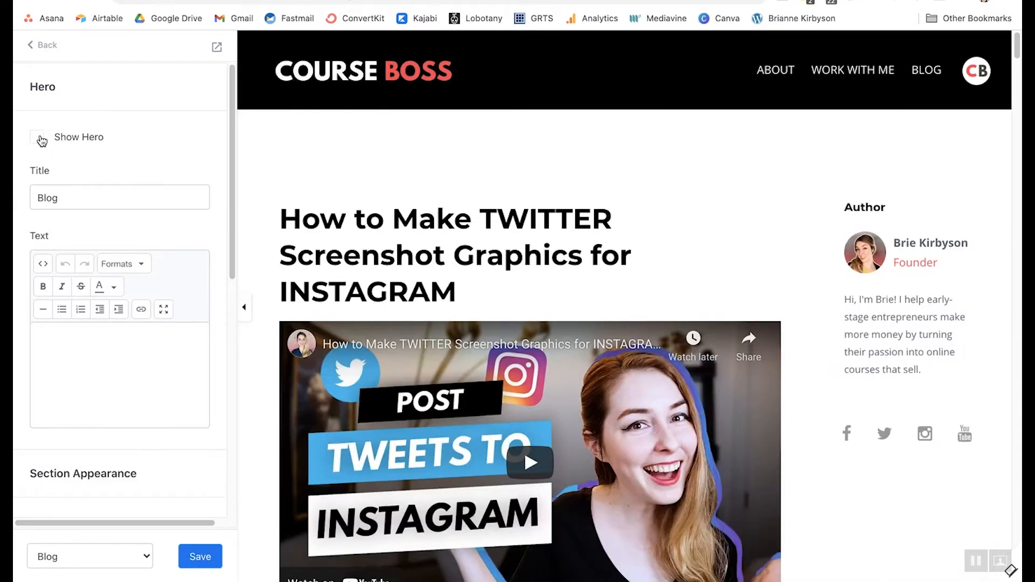
pyautogui.click(34, 44)
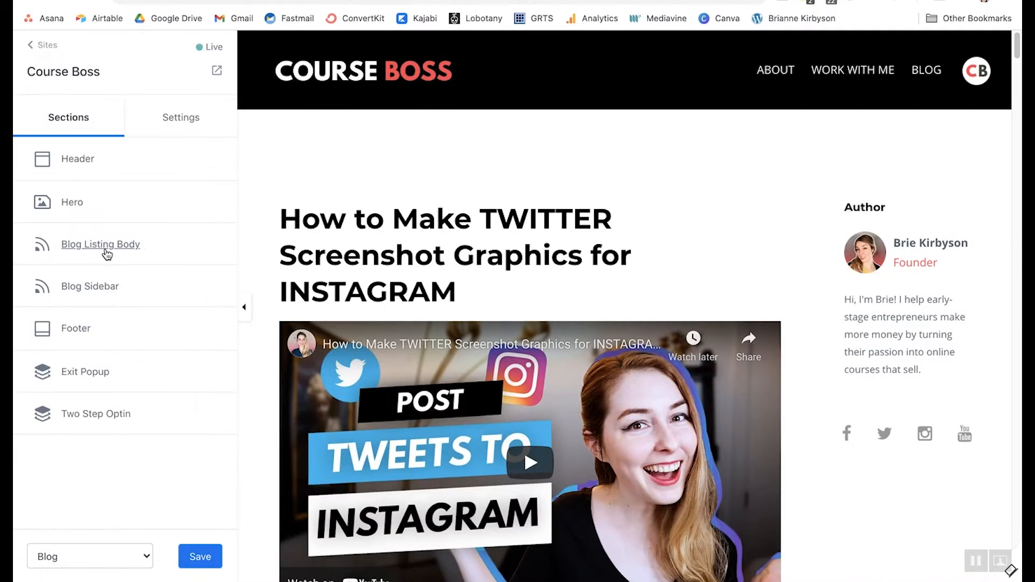
# - In Blog Listing Body settings, turn on showing each post's publish date
pyautogui.click(100, 245)
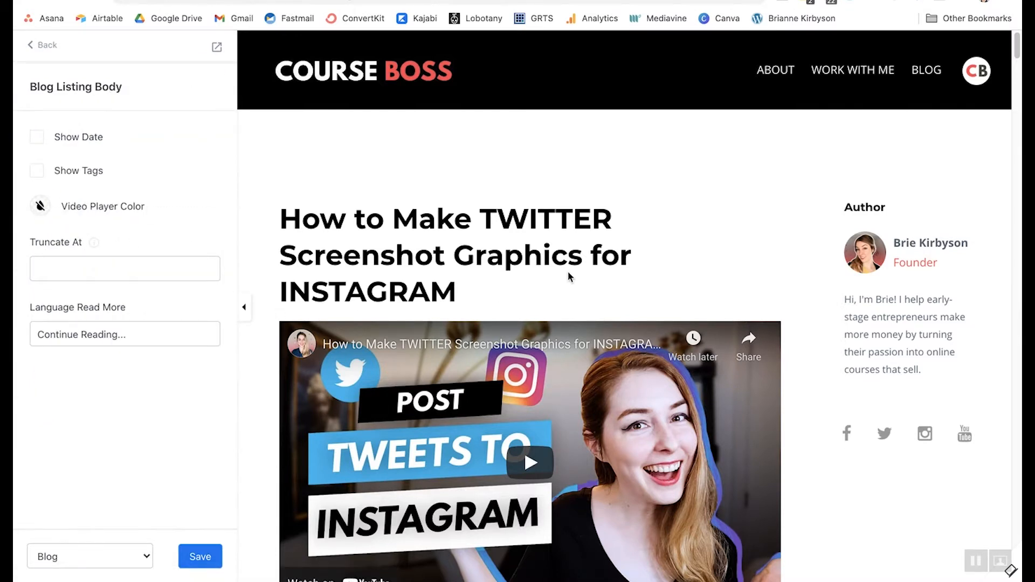
pyautogui.scroll(-2, 570, 276)
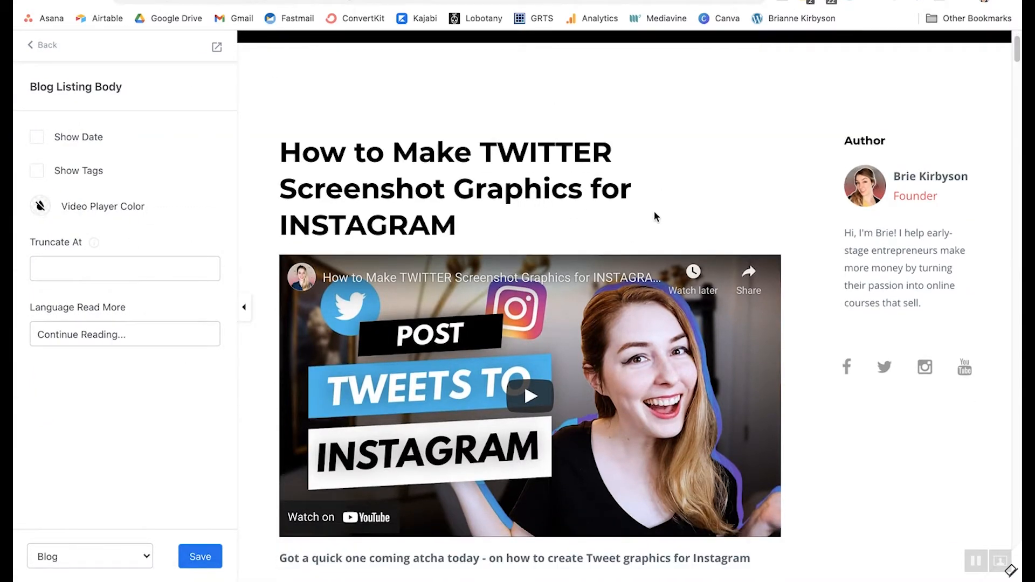
pyautogui.scroll(-12, 656, 217)
pyautogui.scroll(1, 545, 185)
pyautogui.scroll(-5, 545, 185)
pyautogui.scroll(2, 511, 164)
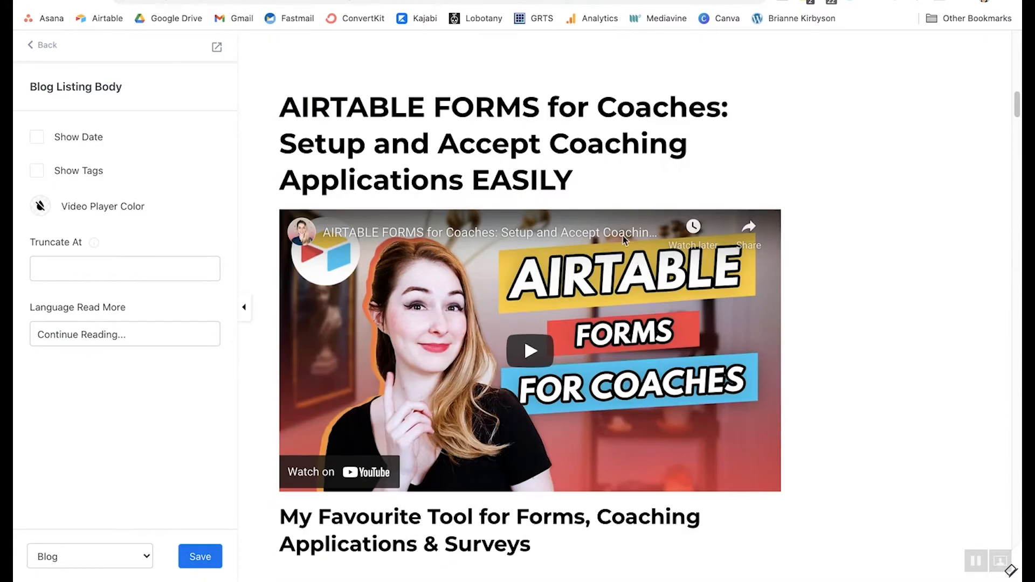
pyautogui.scroll(-4, 539, 248)
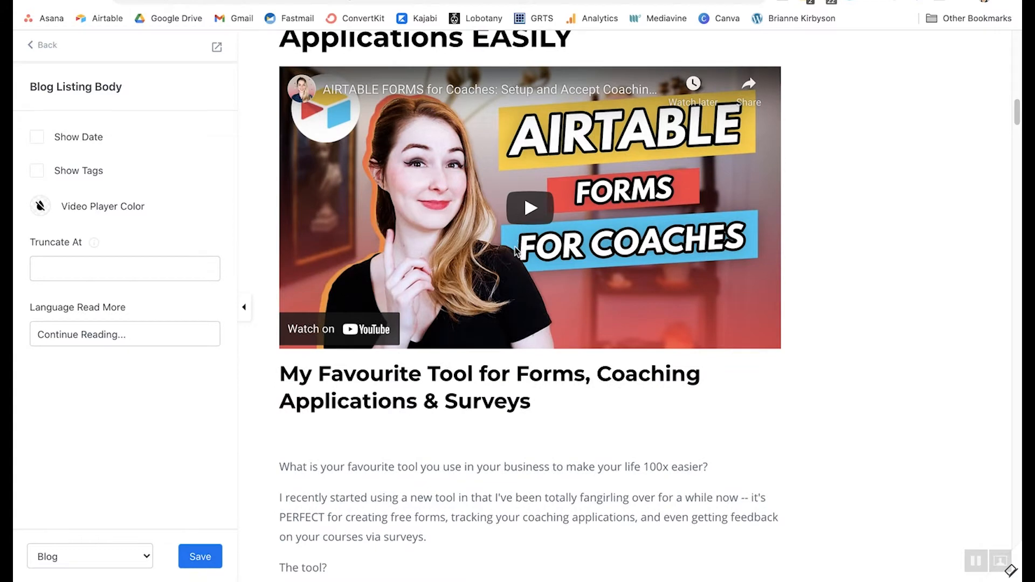
pyautogui.scroll(-5, 517, 252)
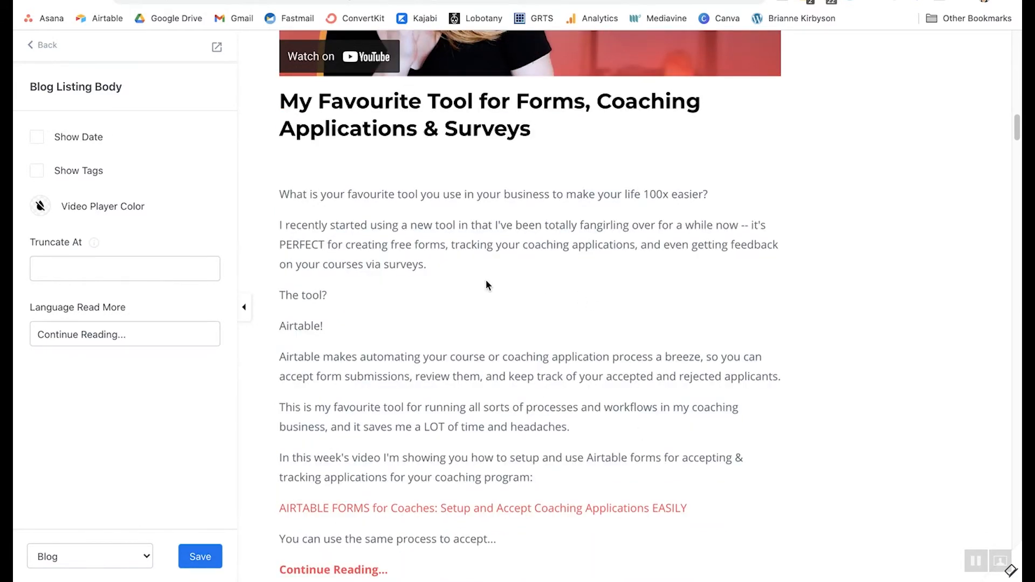
pyautogui.scroll(20, 485, 279)
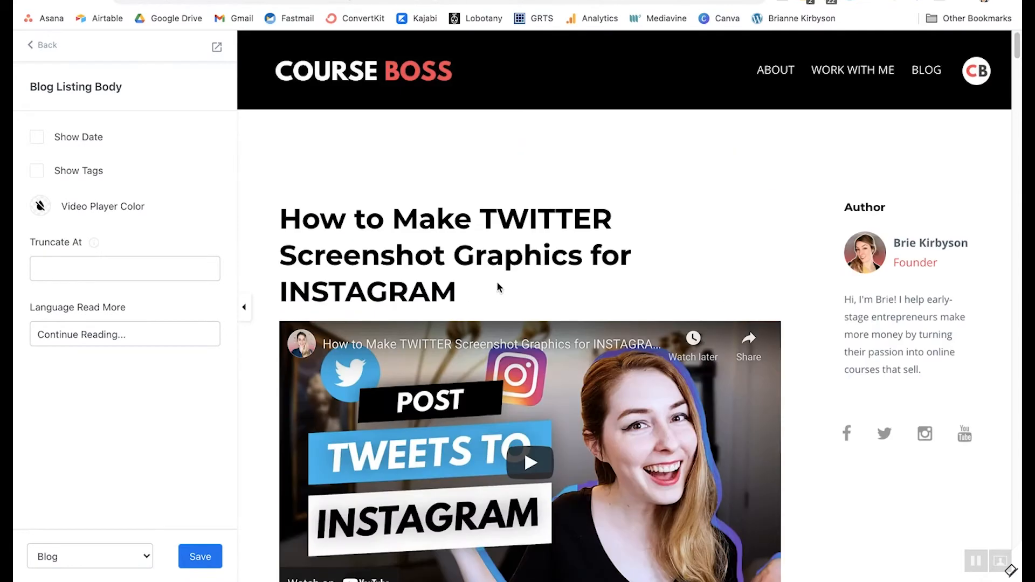
pyautogui.click(37, 141)
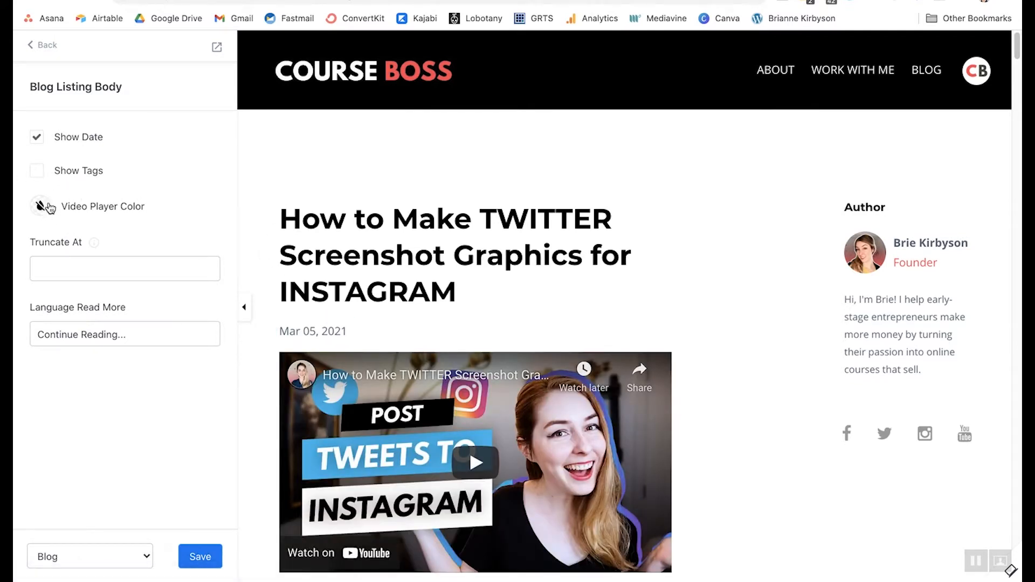
# - Set Truncate At to 250 so post previews are cut at 250 characters
pyautogui.scroll(-1, 411, 401)
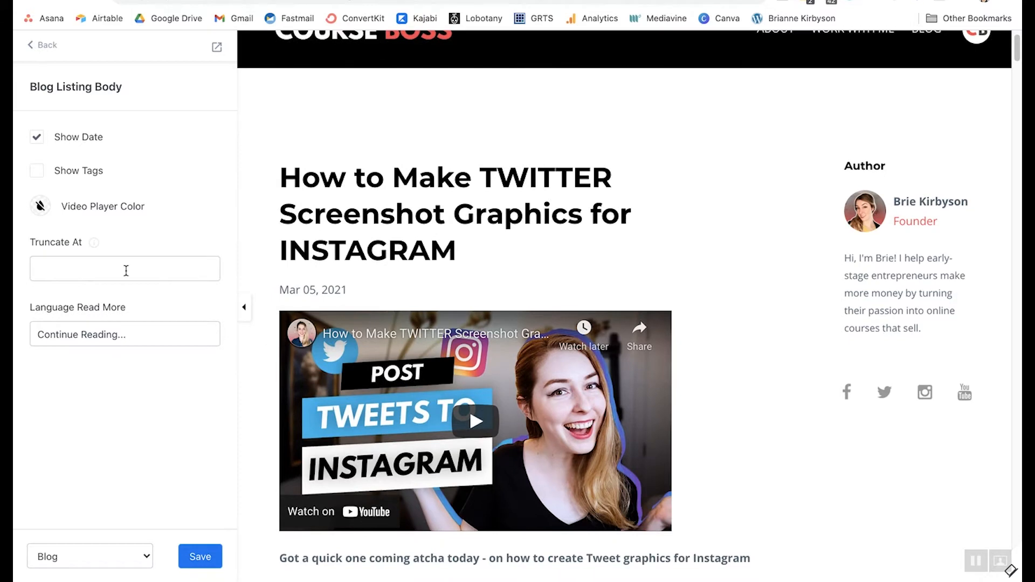
pyautogui.scroll(-2, 452, 307)
pyautogui.scroll(-5, 452, 307)
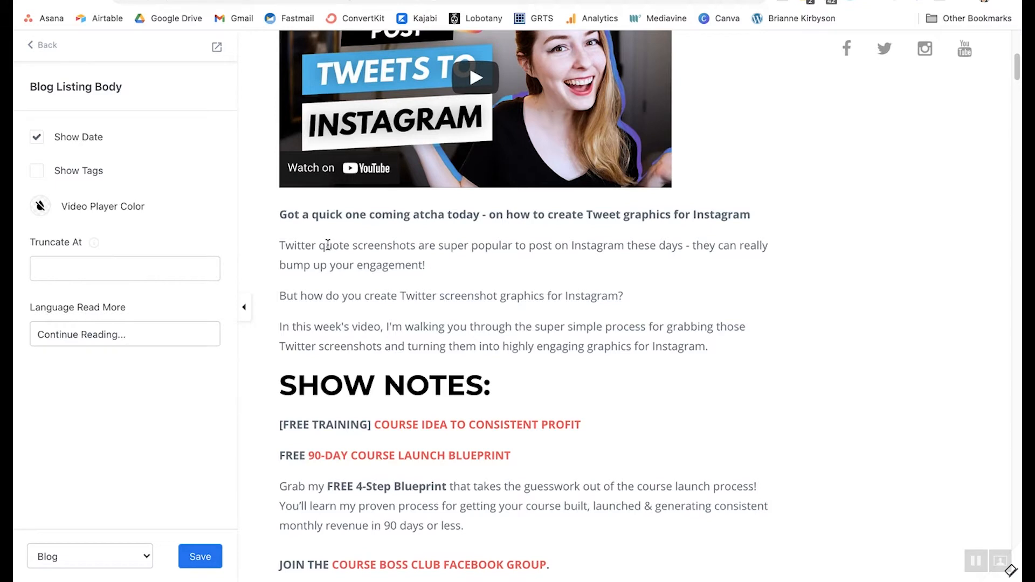
pyautogui.click(88, 269)
pyautogui.write('250')
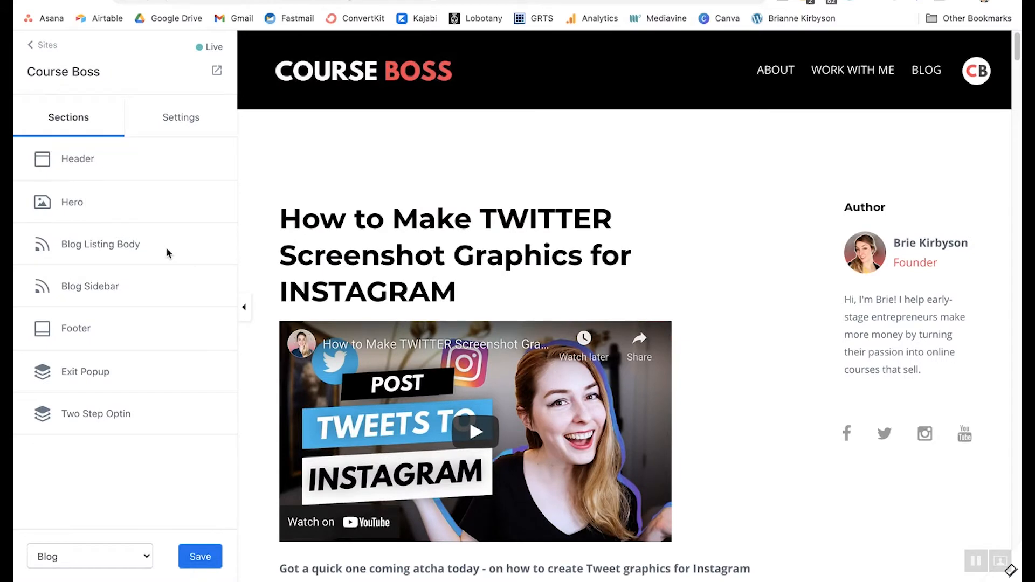
# - Toggle Show Sidebar off and back on, and browse the sidebar's addable content block types
pyautogui.click(92, 289)
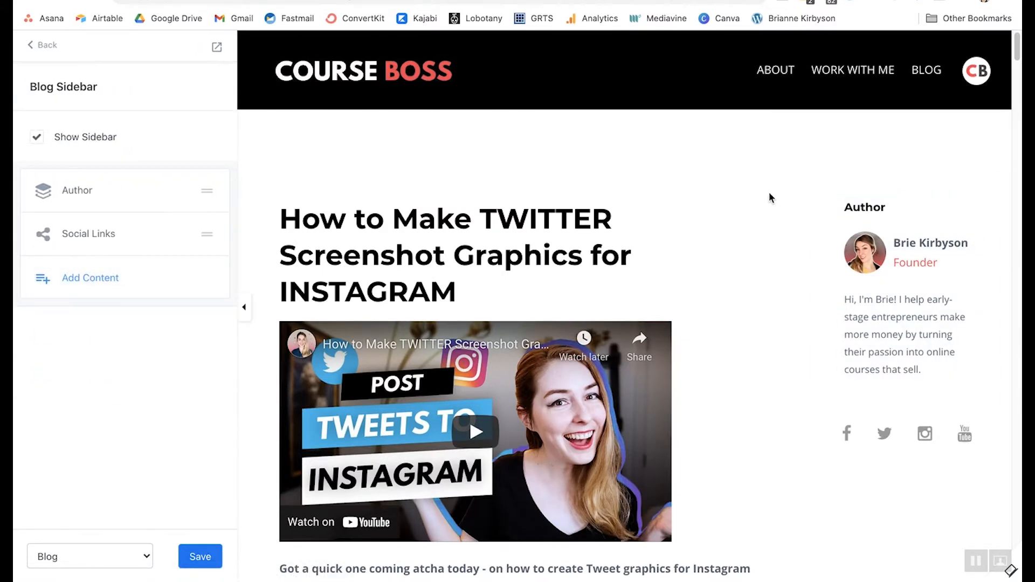
pyautogui.click(37, 138)
pyautogui.click(38, 139)
pyautogui.click(97, 275)
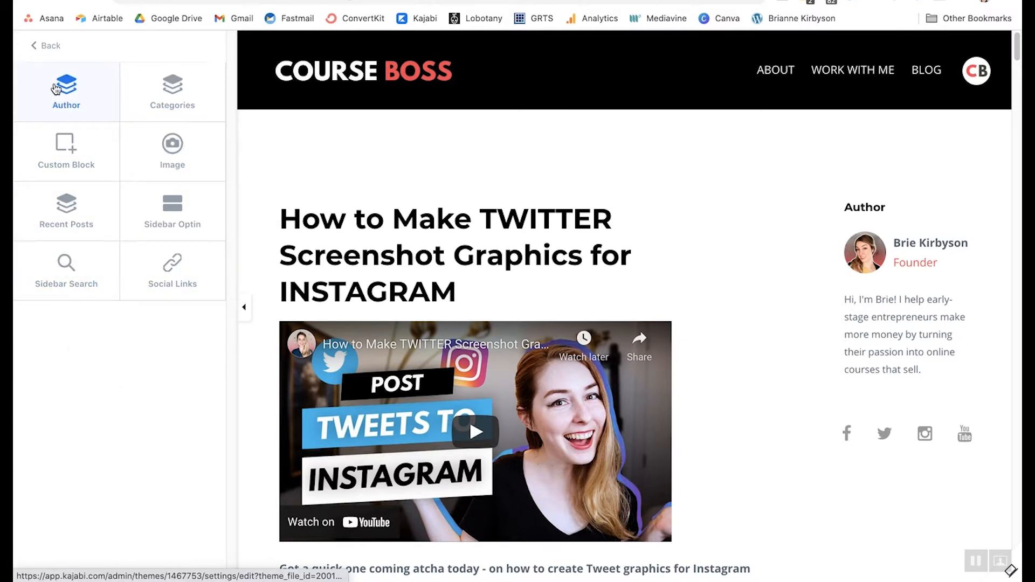
pyautogui.click(47, 47)
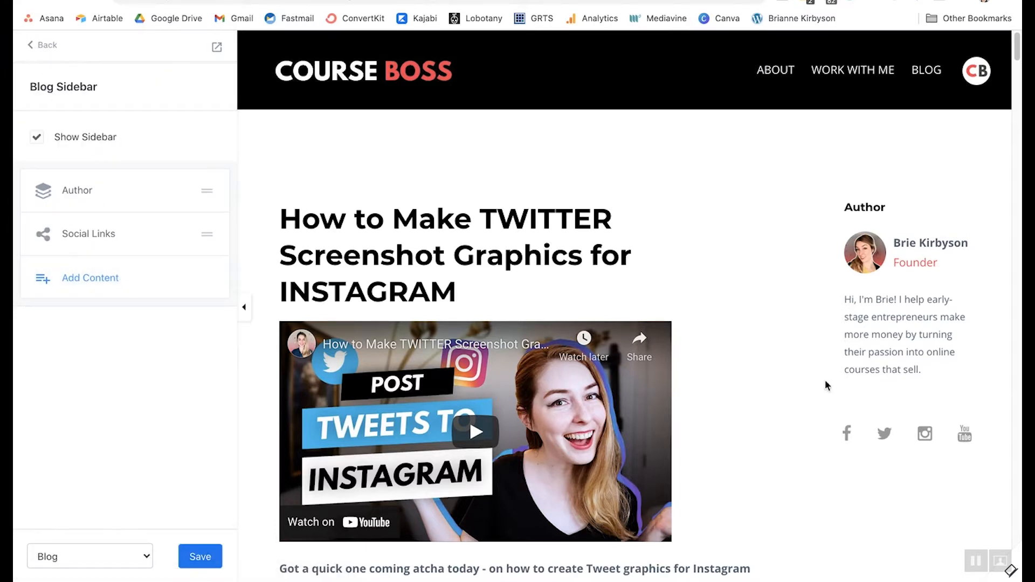
# - Toggle Show Footer off and back on, then review its Logo, Menu and Social Icons settings
pyautogui.click(47, 46)
pyautogui.click(70, 329)
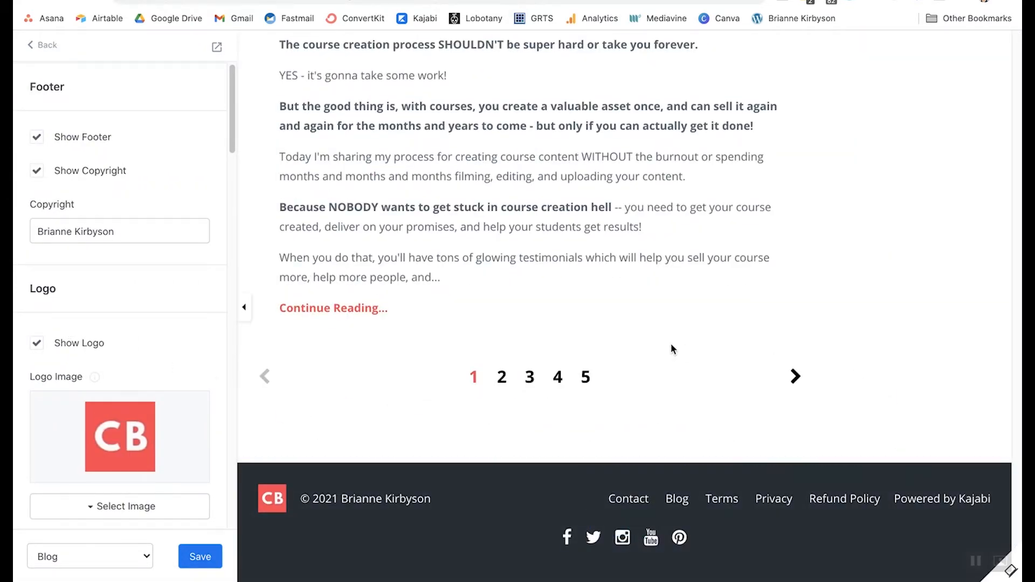
pyautogui.click(37, 139)
pyautogui.click(37, 140)
pyautogui.scroll(-3, 123, 145)
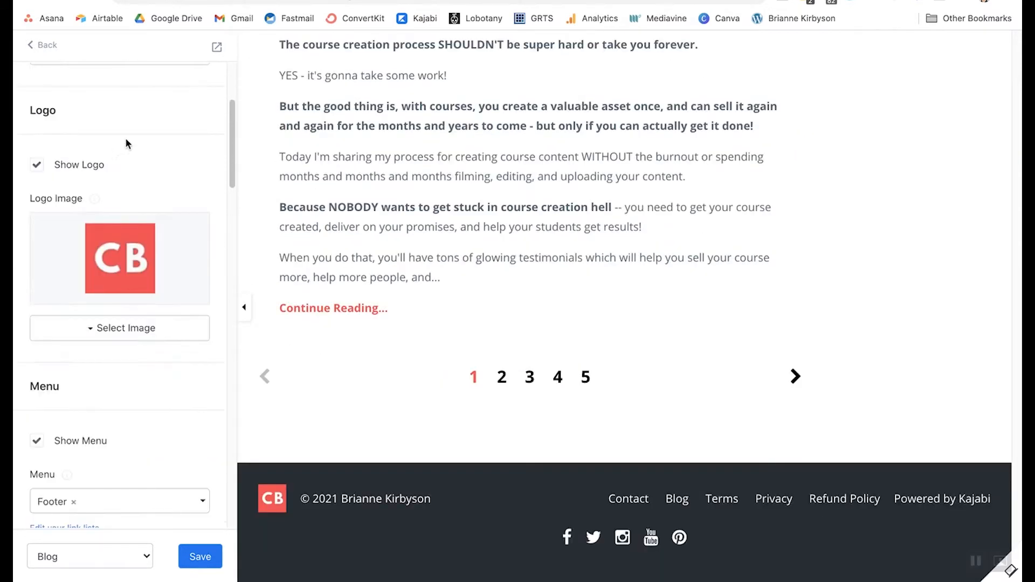
pyautogui.scroll(-5, 134, 154)
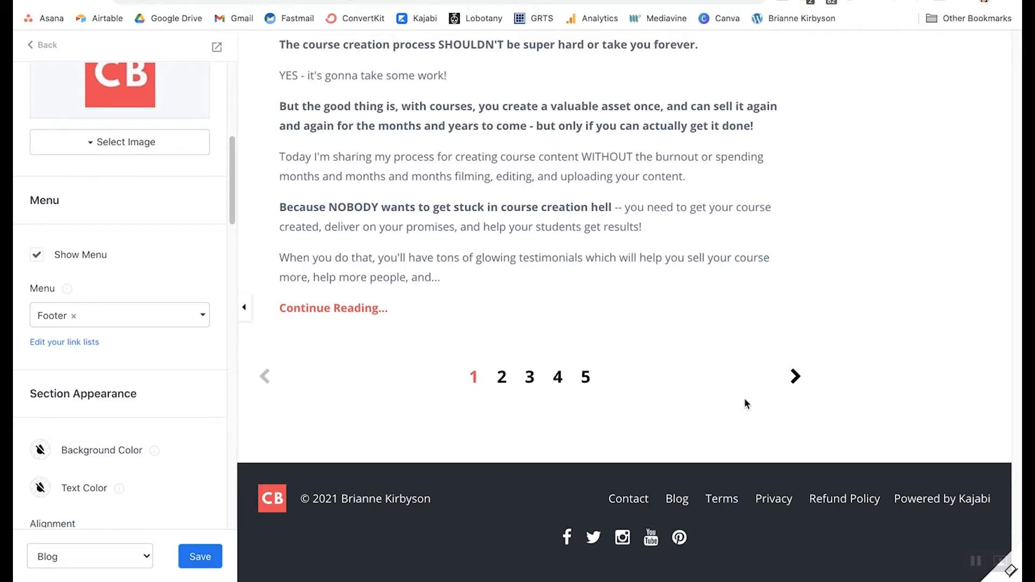
pyautogui.scroll(-5, 195, 308)
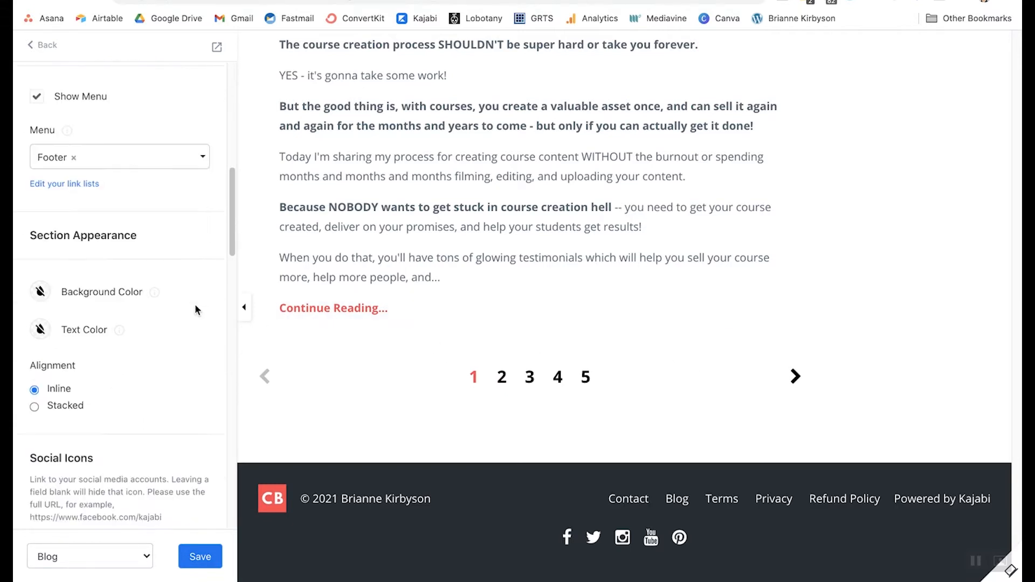
pyautogui.scroll(-3, 150, 244)
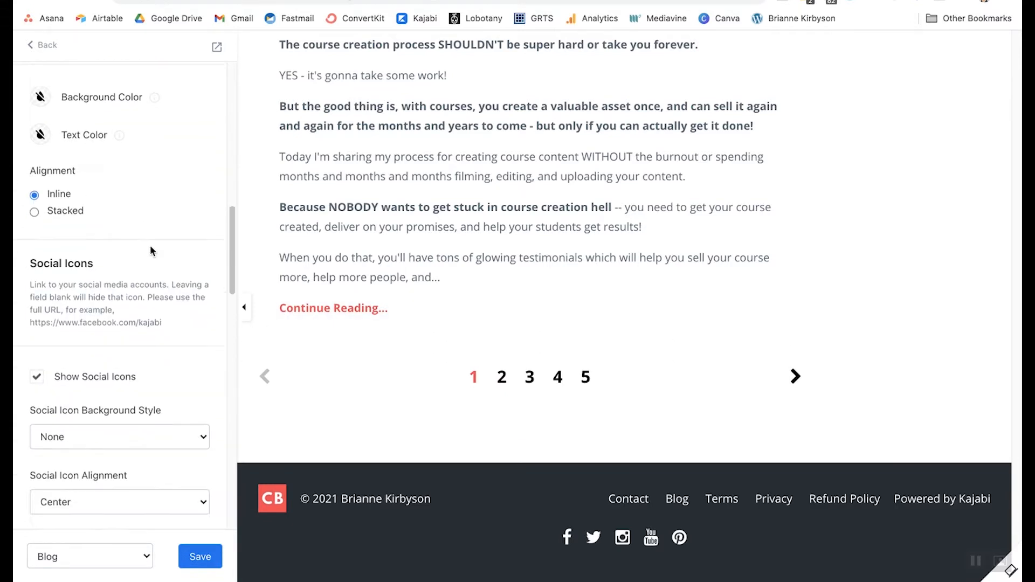
pyautogui.scroll(-20, 148, 247)
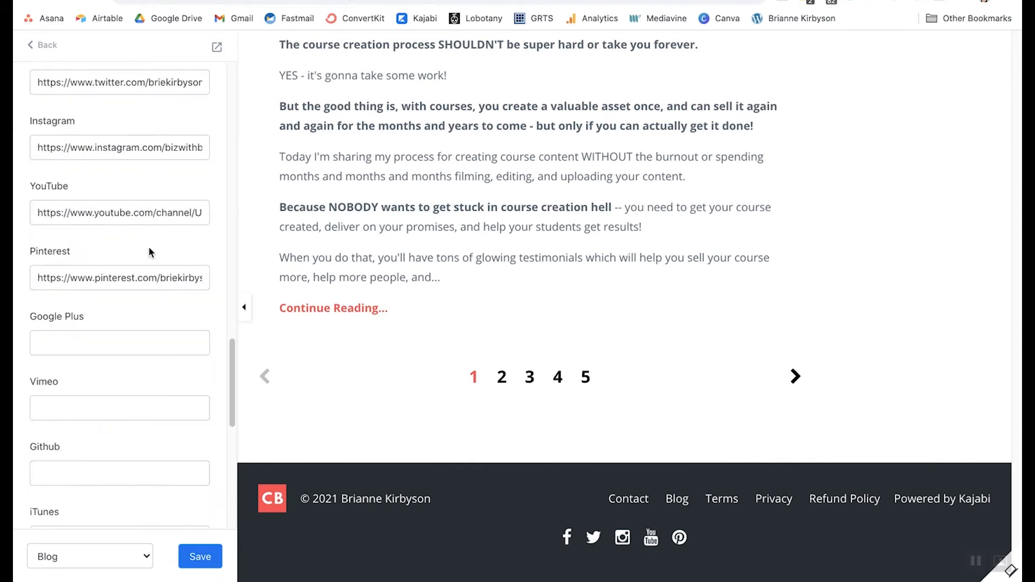
pyautogui.scroll(10, 148, 247)
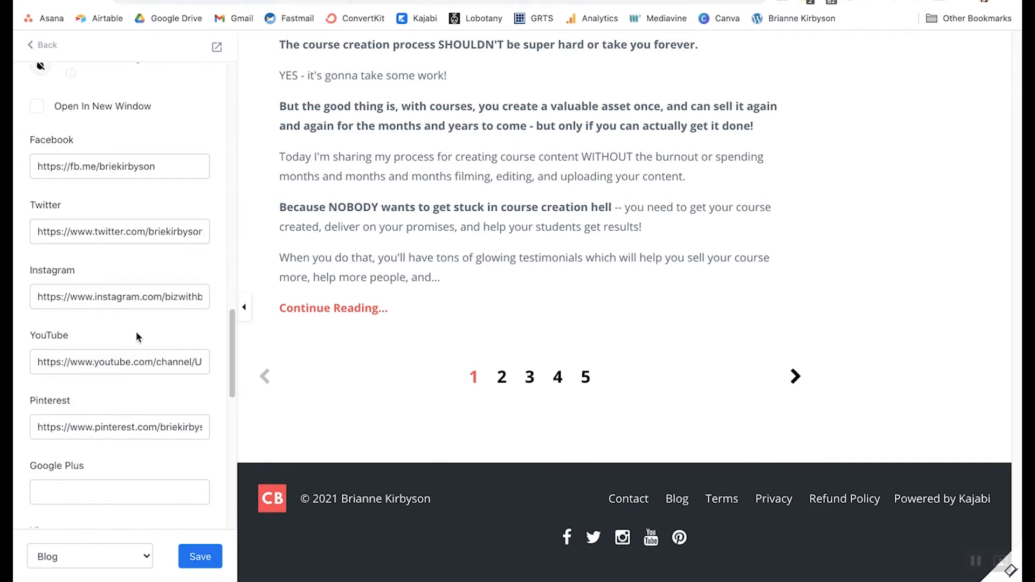
pyautogui.scroll(-8, 89, 280)
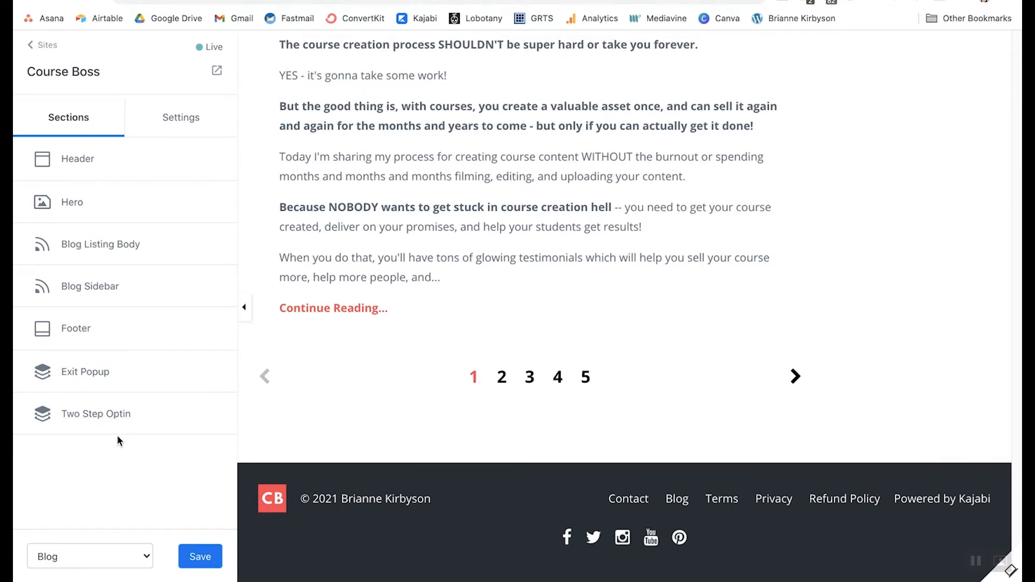
# - Turn on Edit Popup in the Exit Popup settings to preview the popup
pyautogui.click(81, 372)
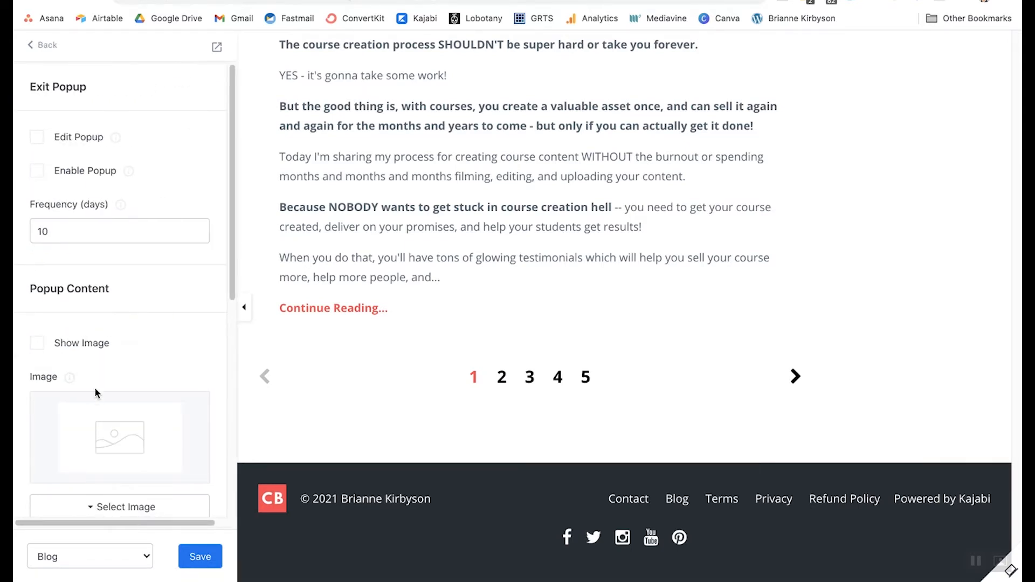
pyautogui.scroll(20, 721, 272)
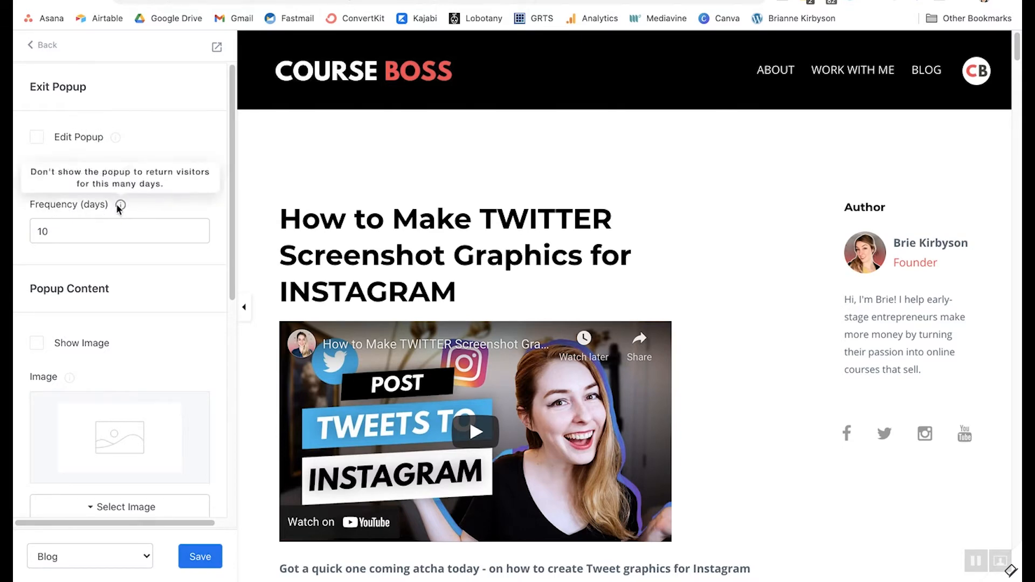
pyautogui.click(37, 138)
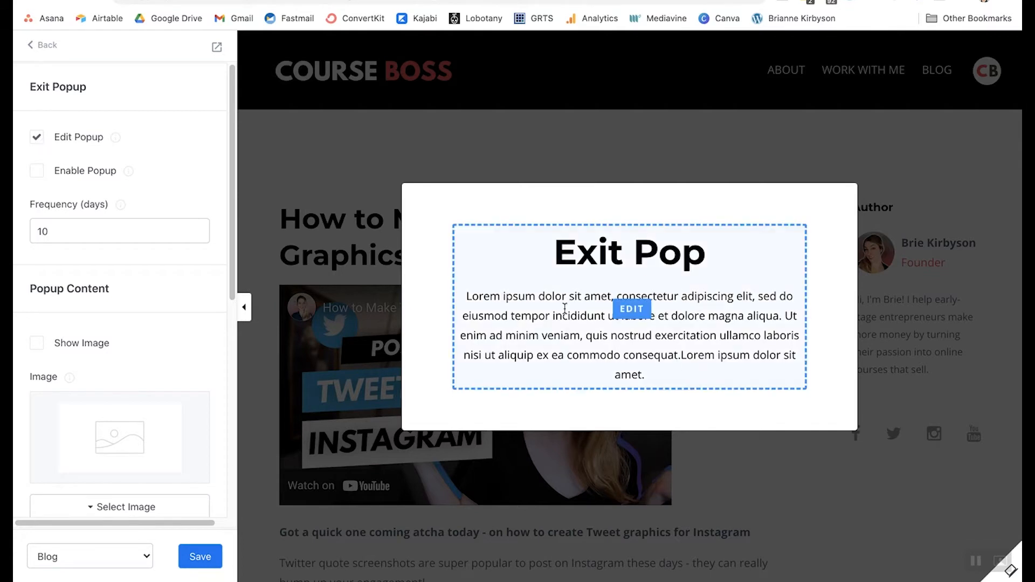
pyautogui.moveTo(623, 297)
# - Add a call to action under the popup's Text, then return to the sections list
pyautogui.scroll(-5, 111, 306)
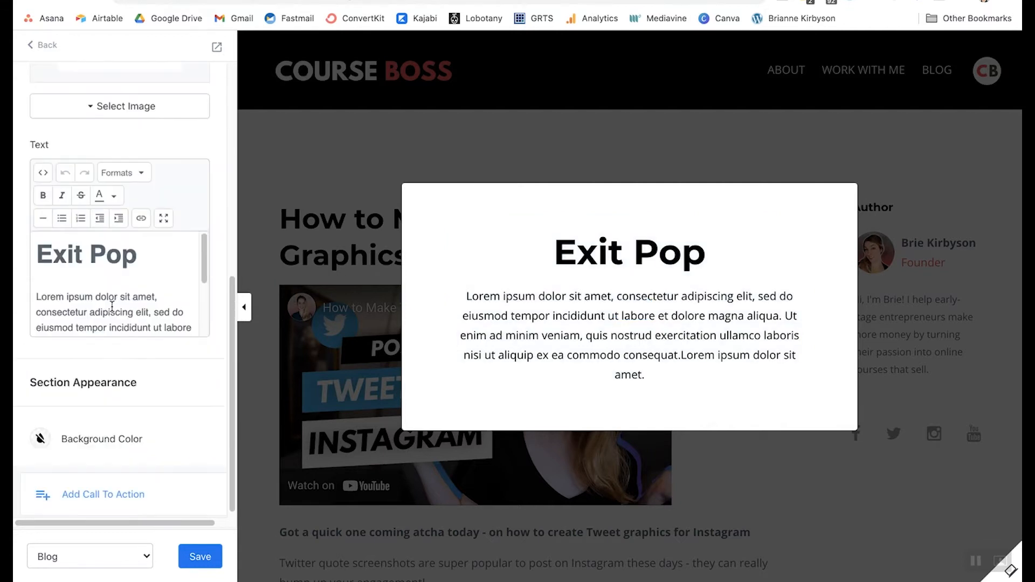
pyautogui.scroll(-3, 103, 270)
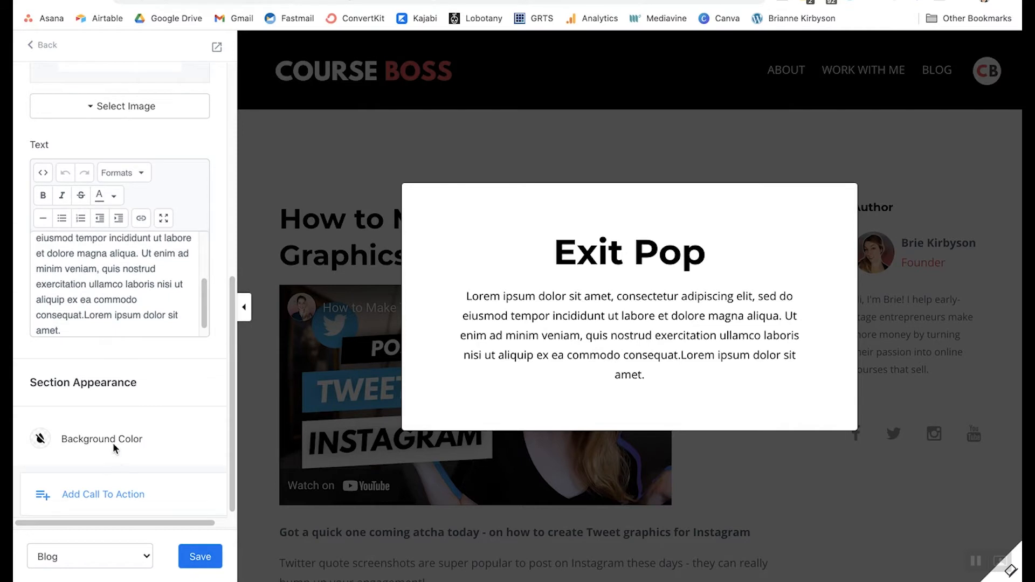
pyautogui.scroll(-1, 141, 342)
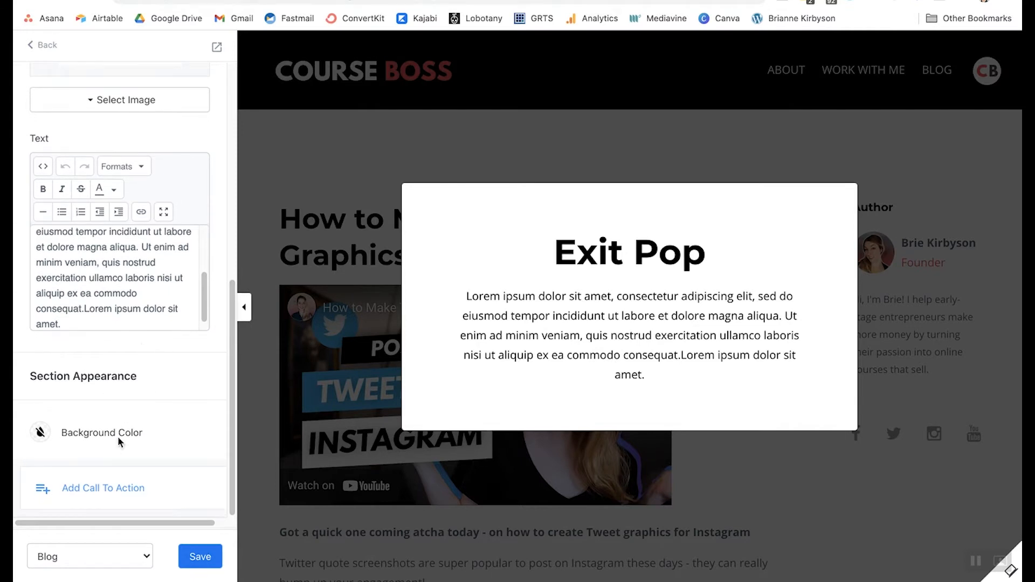
pyautogui.click(106, 490)
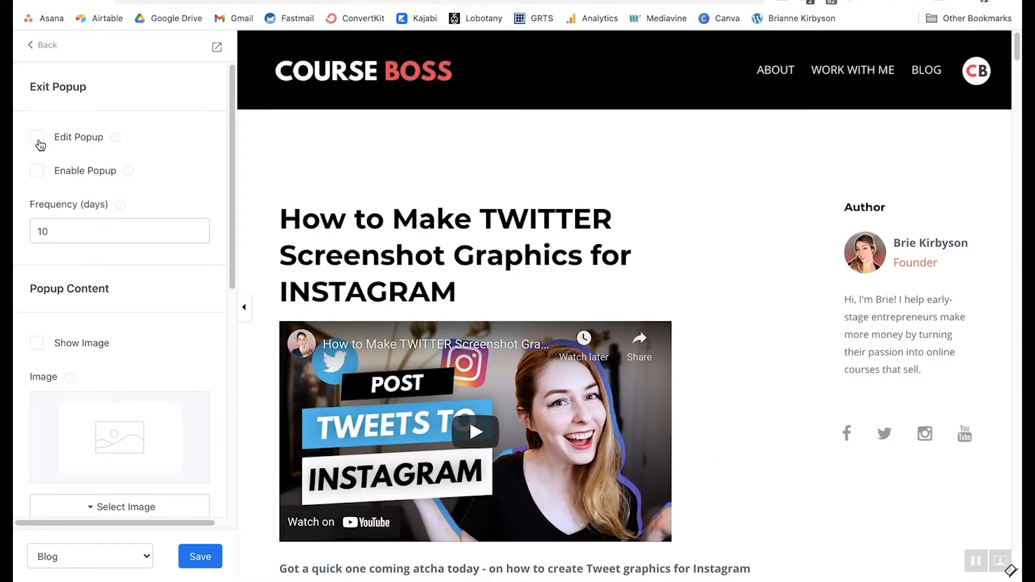
pyautogui.moveTo(123, 138)
pyautogui.click(43, 45)
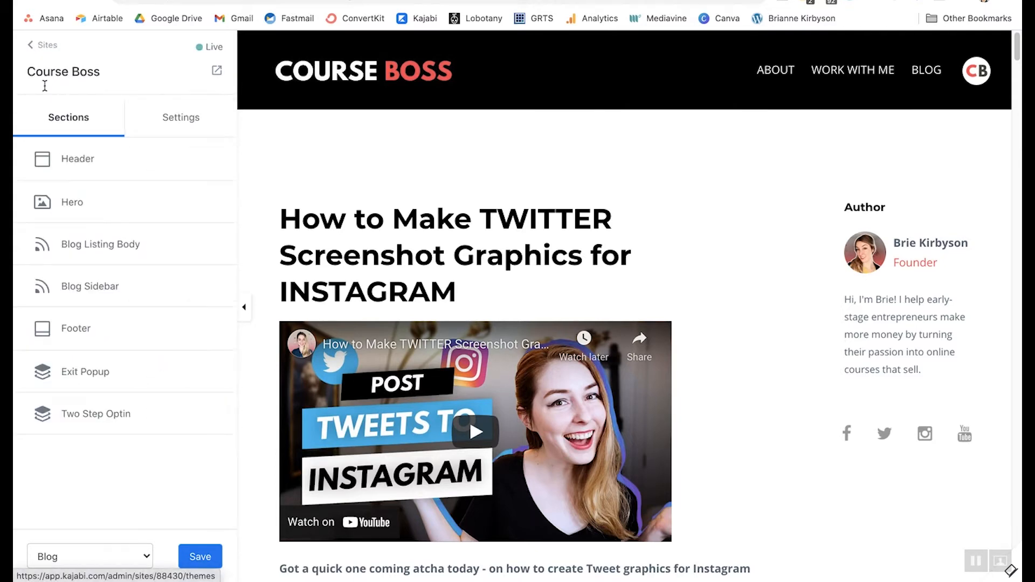
# - Show the Two Step Optin popup in the preview and scroll through its settings
pyautogui.click(92, 416)
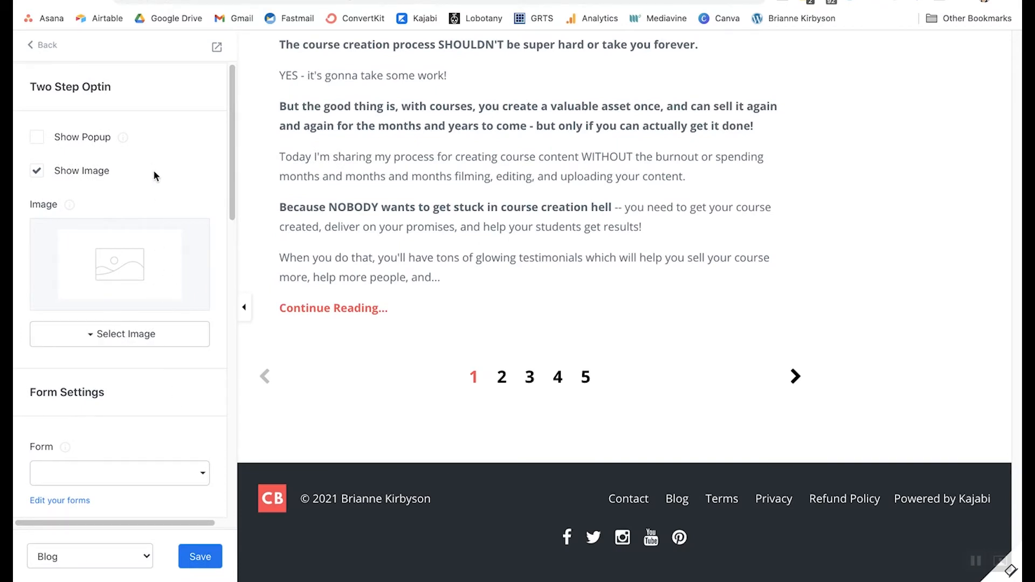
pyautogui.scroll(-5, 157, 265)
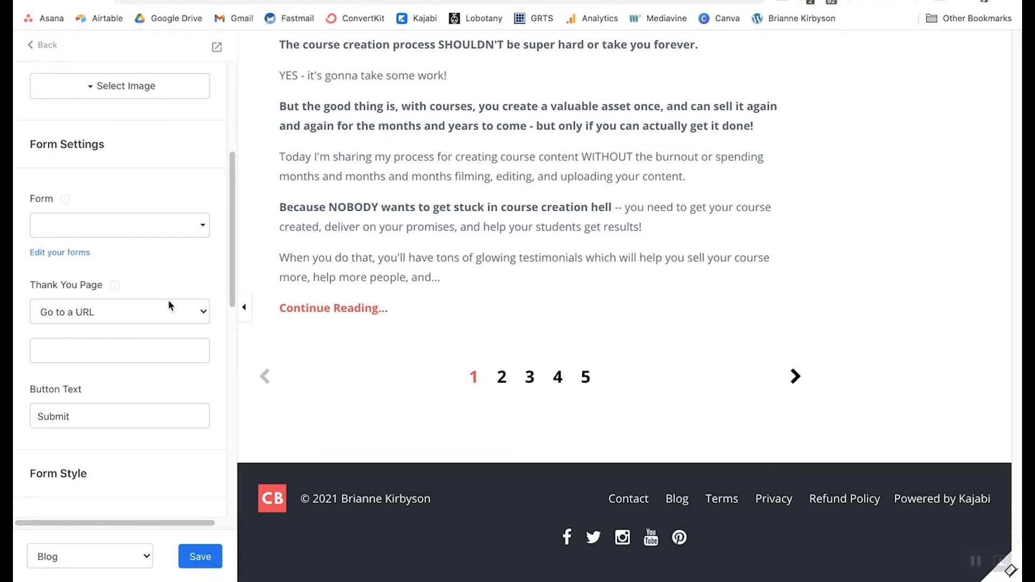
pyautogui.scroll(-10, 166, 299)
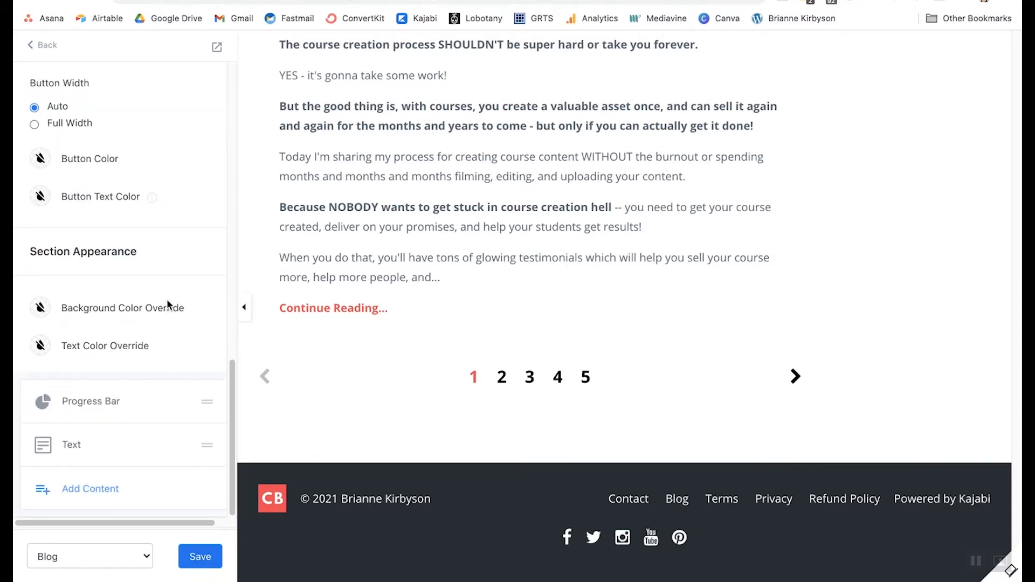
pyautogui.scroll(8, 106, 368)
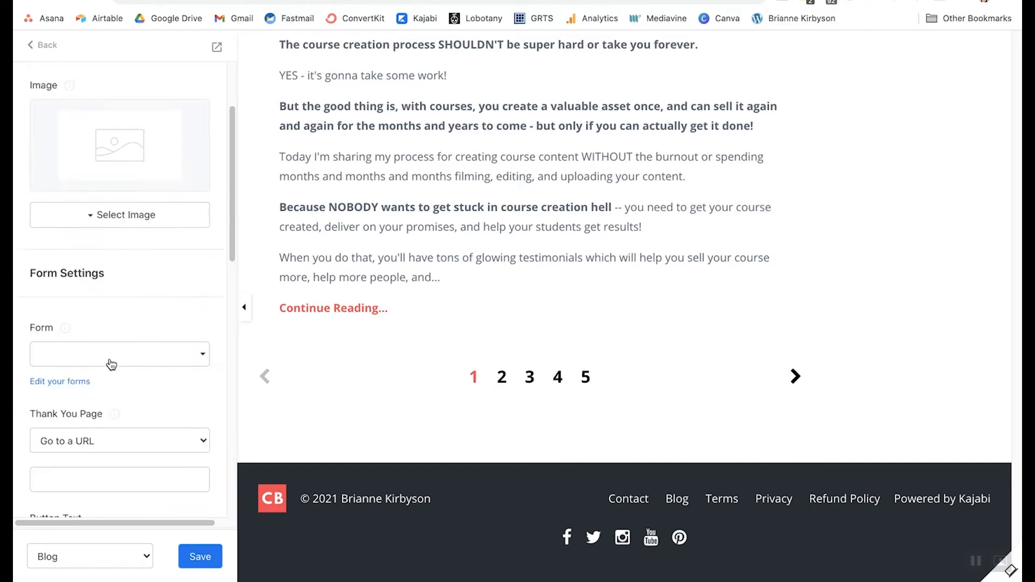
pyautogui.scroll(7, 114, 281)
pyautogui.click(36, 137)
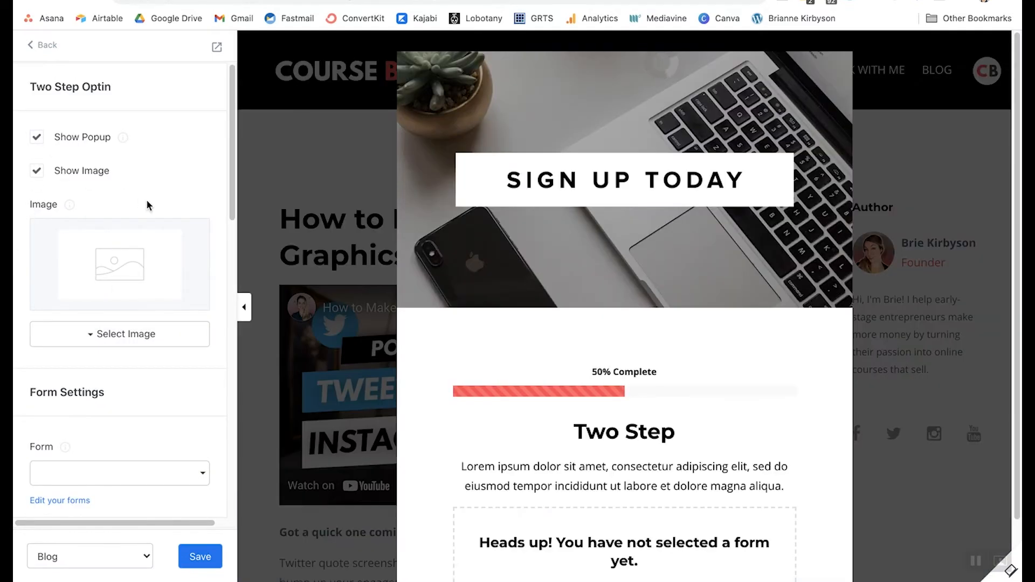
pyautogui.scroll(-2, 664, 484)
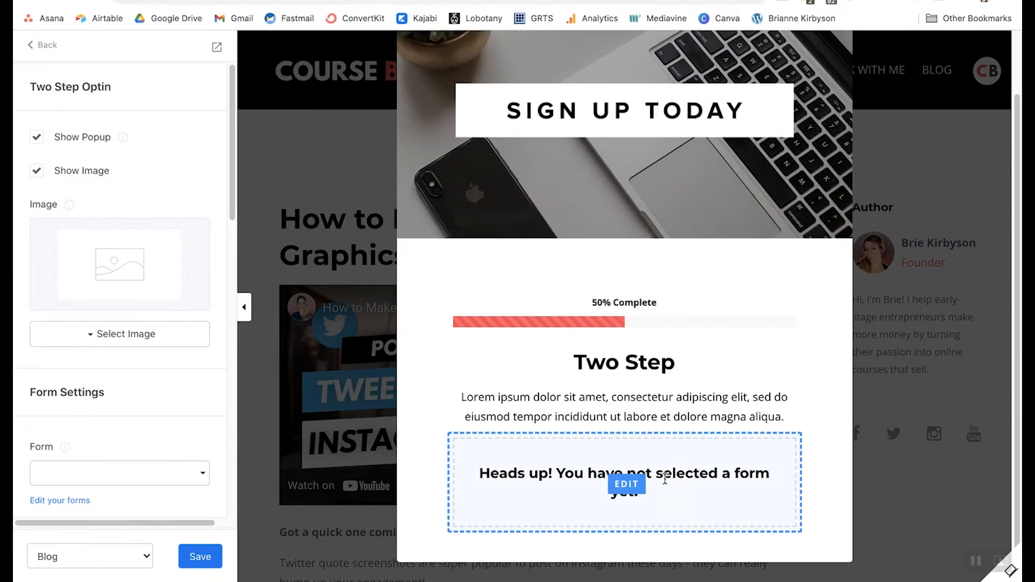
pyautogui.scroll(2, 668, 345)
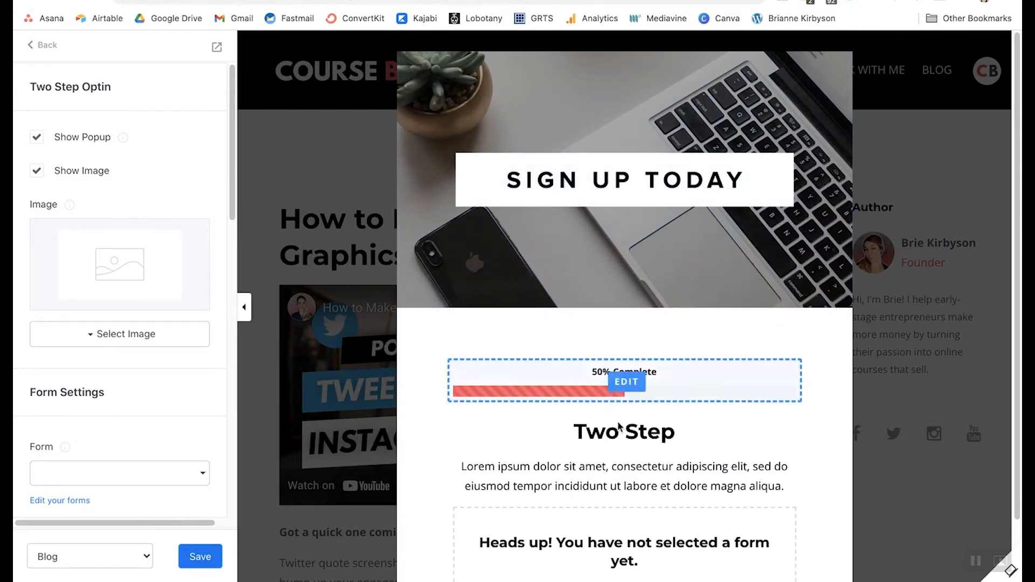
pyautogui.scroll(-2, 644, 419)
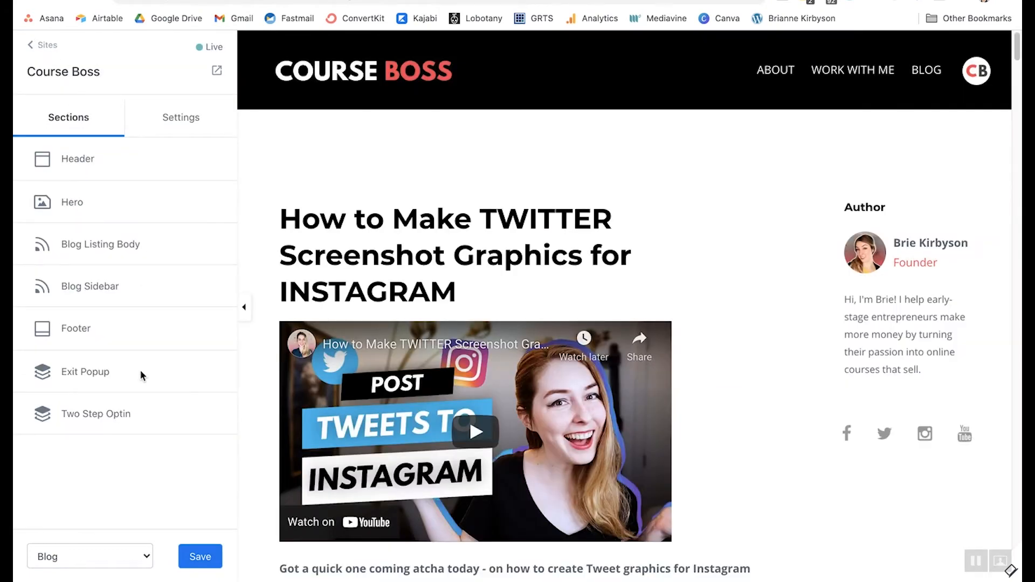
# - Switch to the theme-wide Settings list and review the Typography options
pyautogui.click(179, 123)
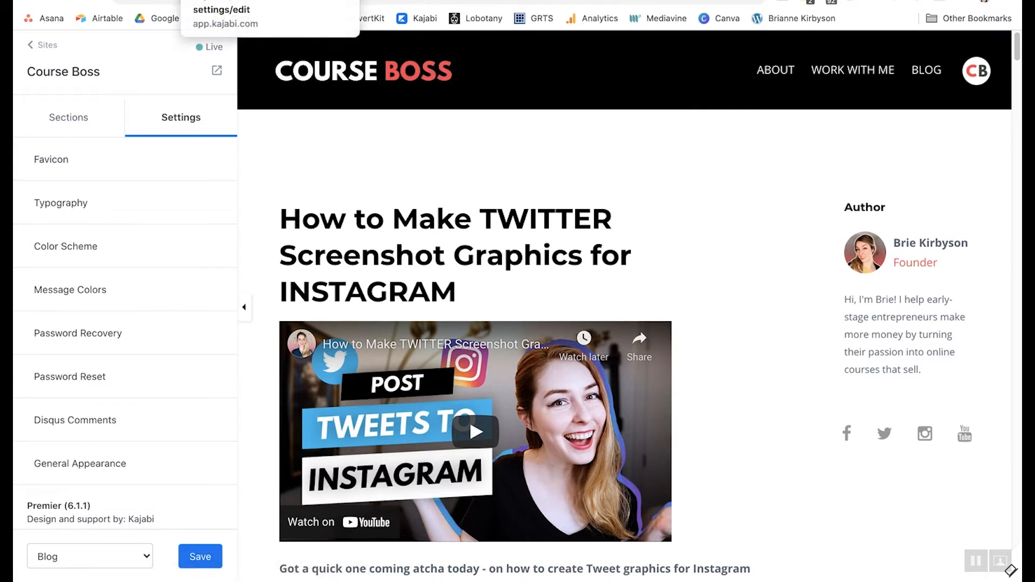
pyautogui.click(49, 188)
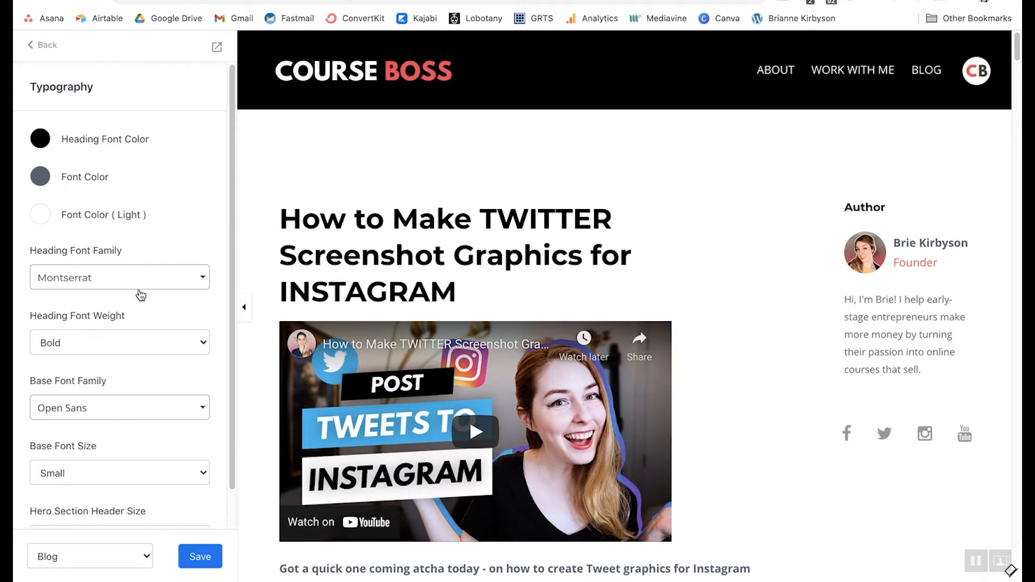
pyautogui.scroll(-2, 143, 312)
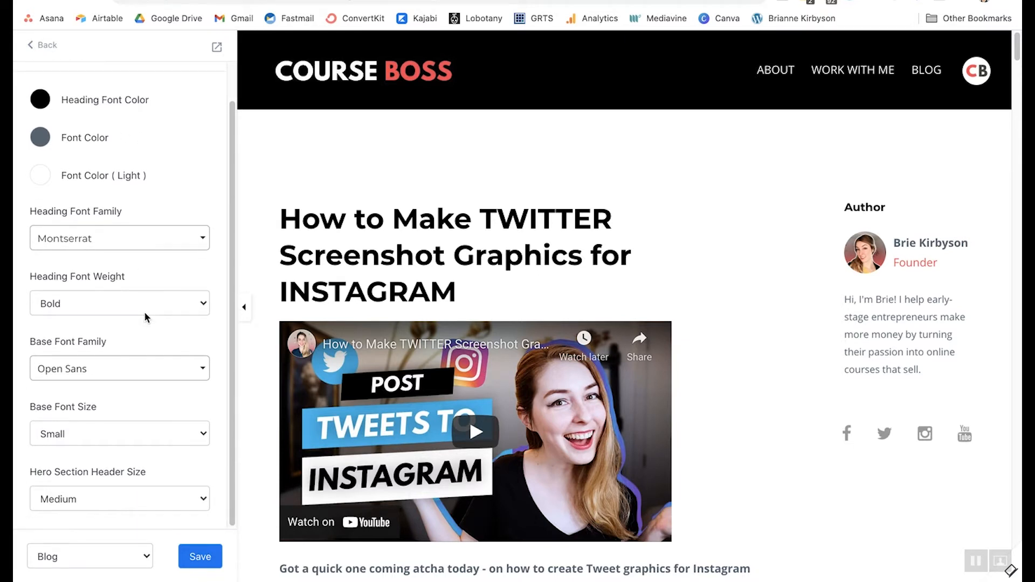
pyautogui.scroll(2, 157, 274)
pyautogui.click(41, 46)
# - Review the Color Scheme and General Appearance settings, returning to the settings list
pyautogui.click(79, 213)
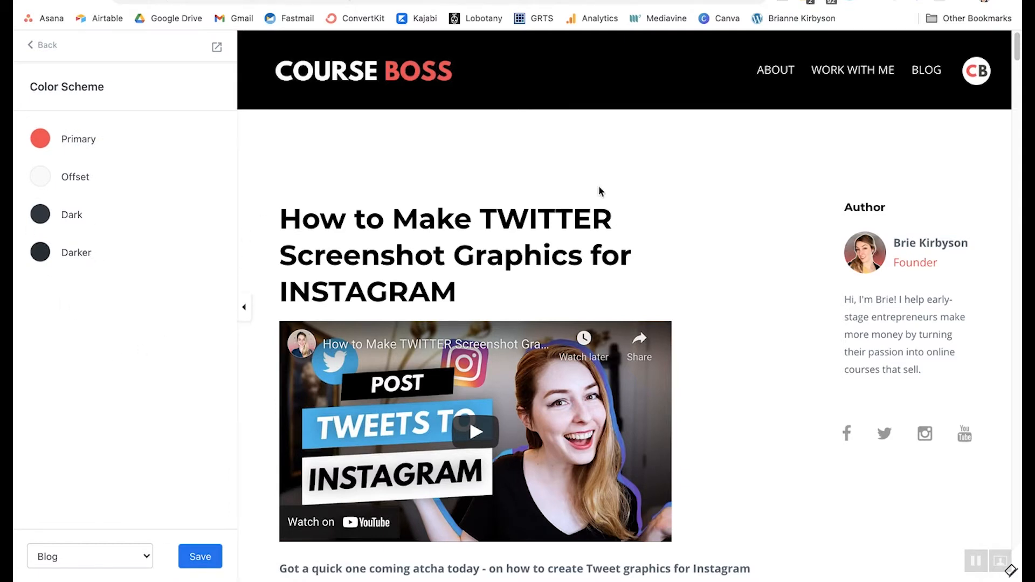
pyautogui.click(43, 45)
pyautogui.scroll(-2, 132, 248)
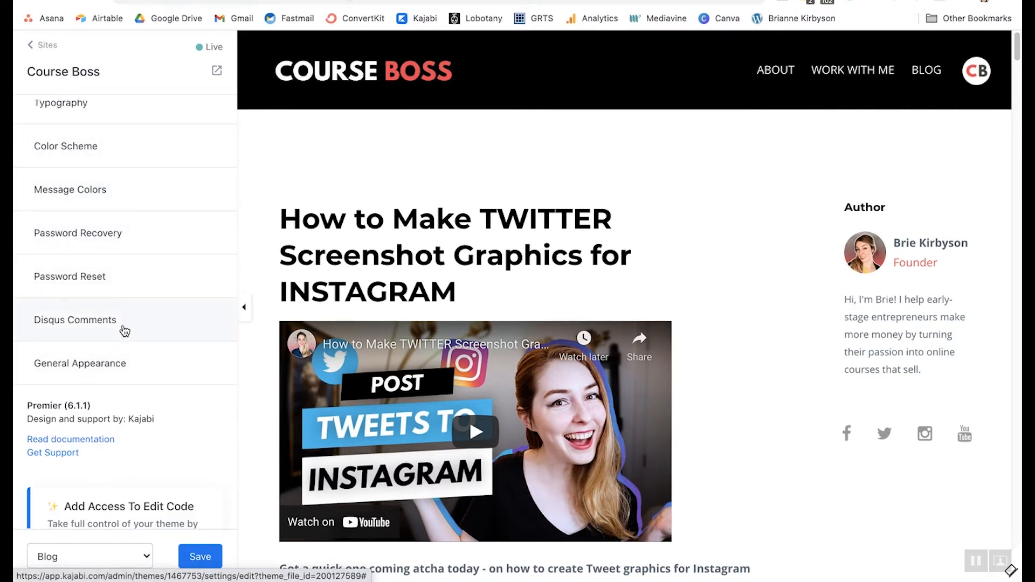
pyautogui.click(148, 350)
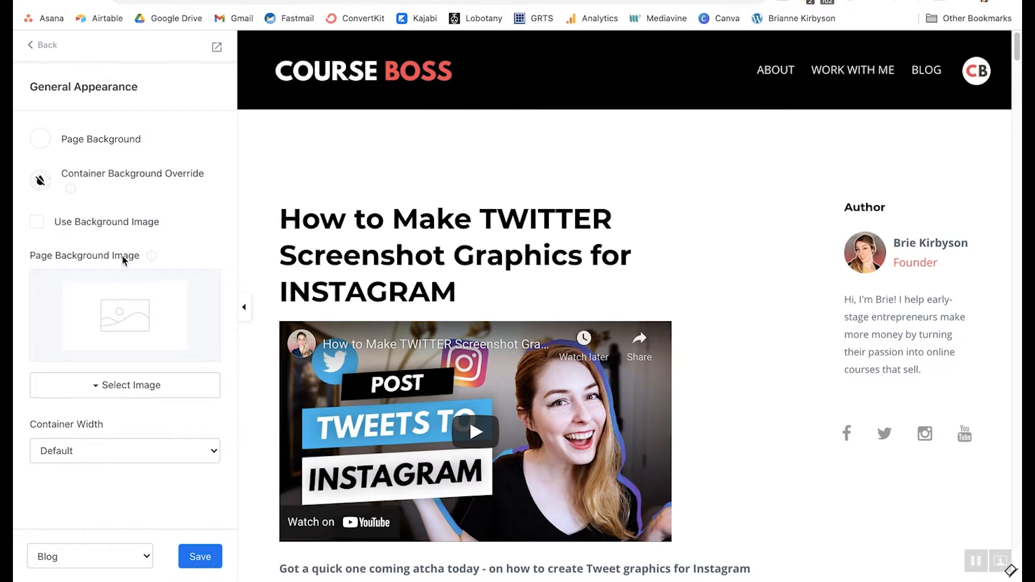
pyautogui.click(34, 47)
pyautogui.scroll(-1, 214, 326)
pyautogui.scroll(3, 213, 326)
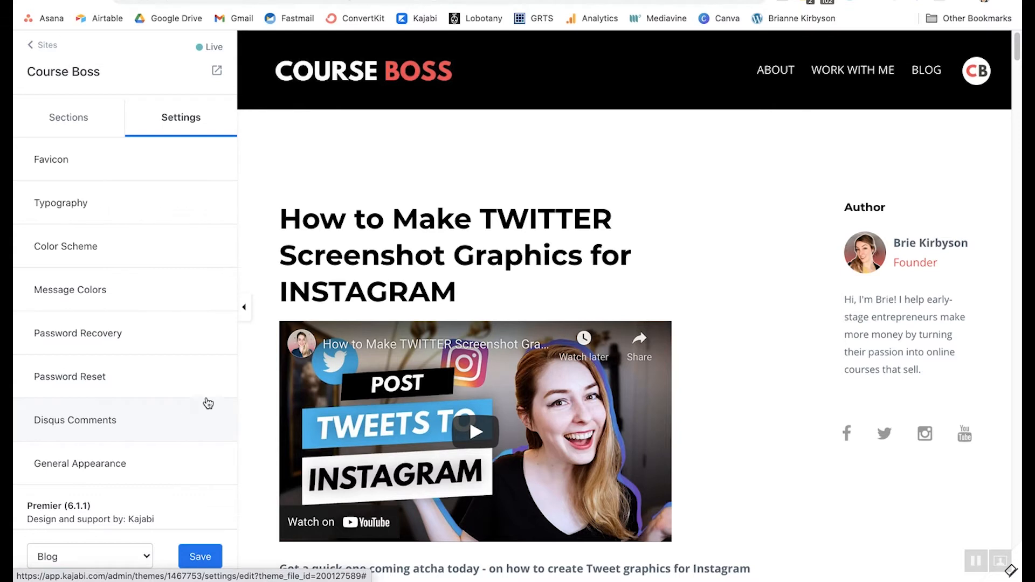
# - Switch the editor to the Blog Post template, confirming Leave
pyautogui.click(146, 558)
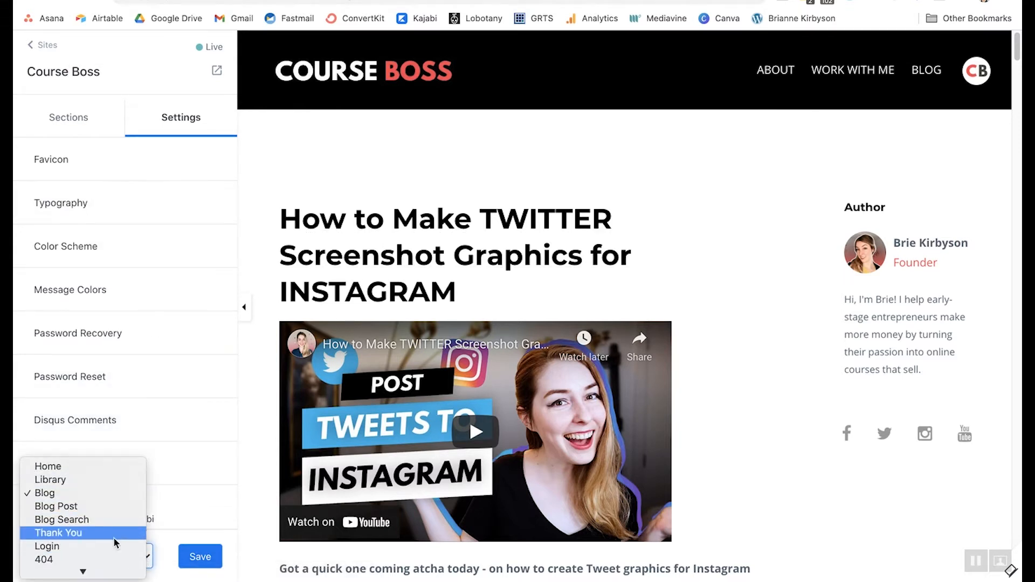
pyautogui.click(63, 511)
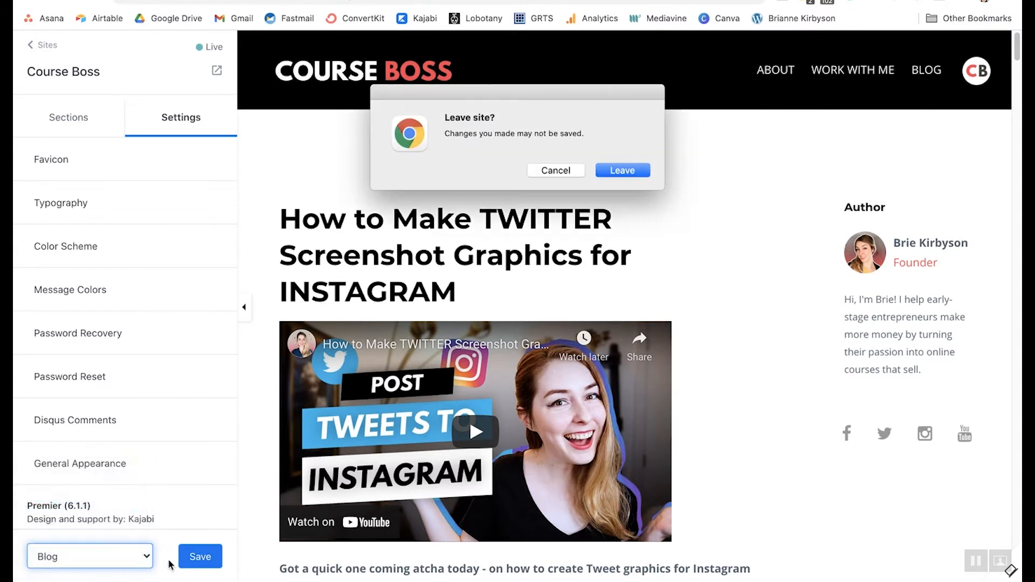
pyautogui.click(623, 169)
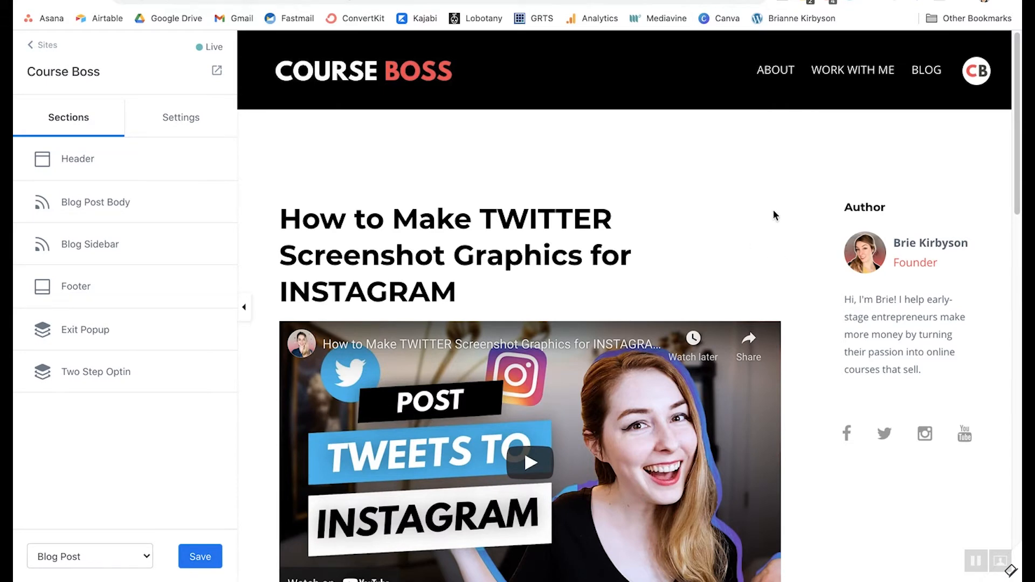
# - Scroll through the full post preview with show notes, related videos and footer
pyautogui.scroll(-8, 780, 216)
pyautogui.scroll(-2, 783, 218)
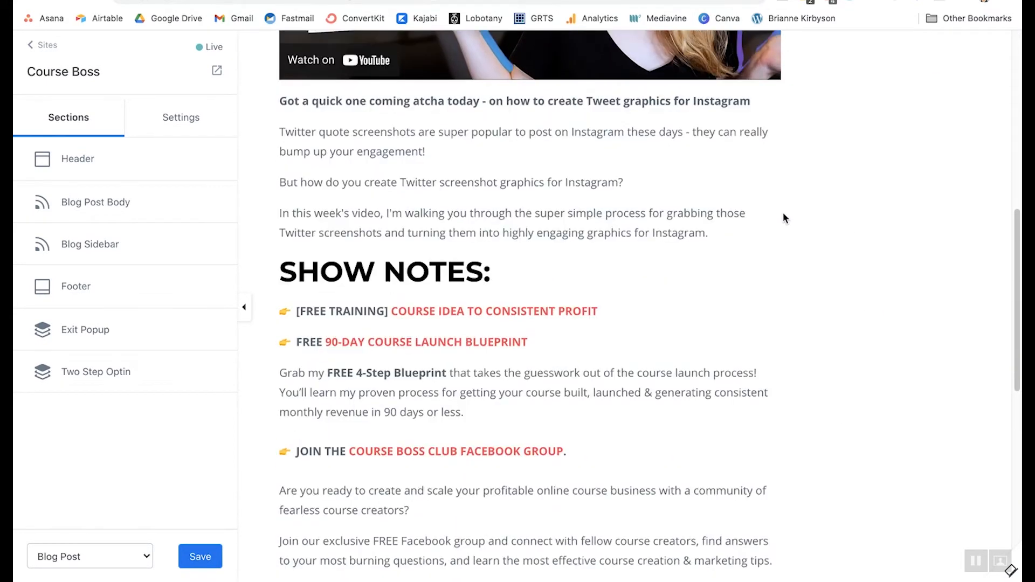
pyautogui.scroll(-2, 543, 298)
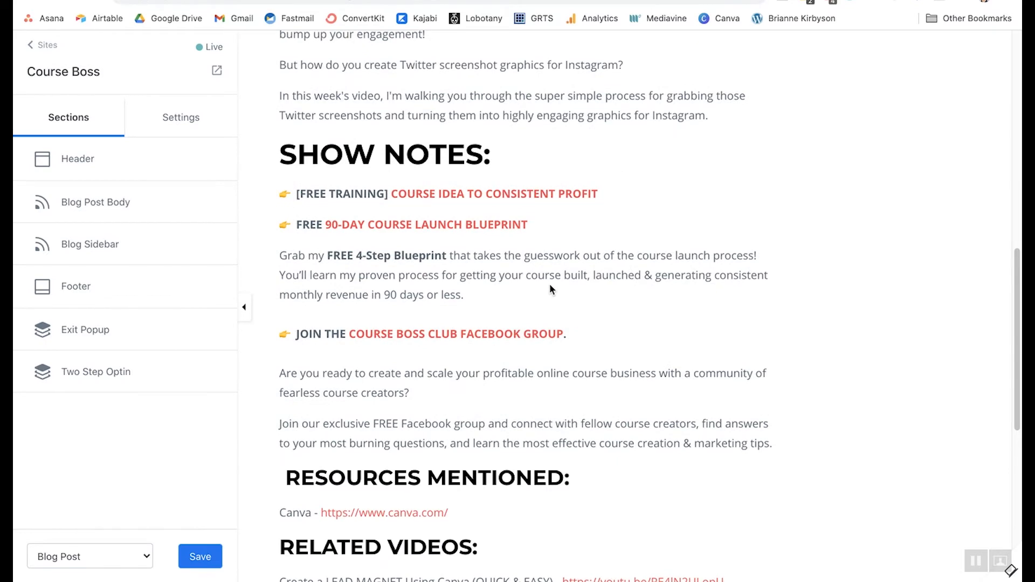
pyautogui.scroll(-8, 550, 285)
pyautogui.scroll(18, 551, 283)
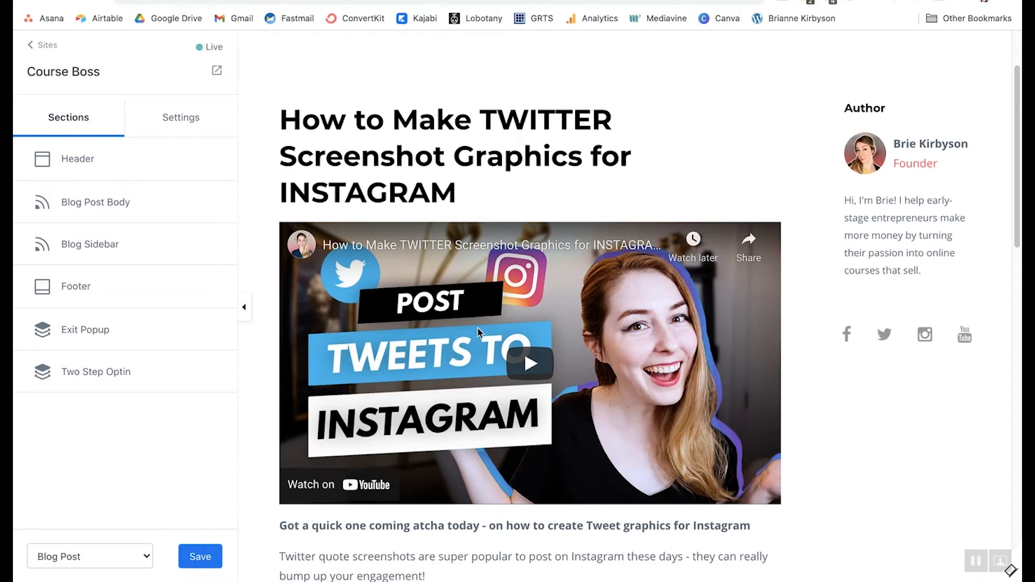
pyautogui.scroll(-5, 478, 330)
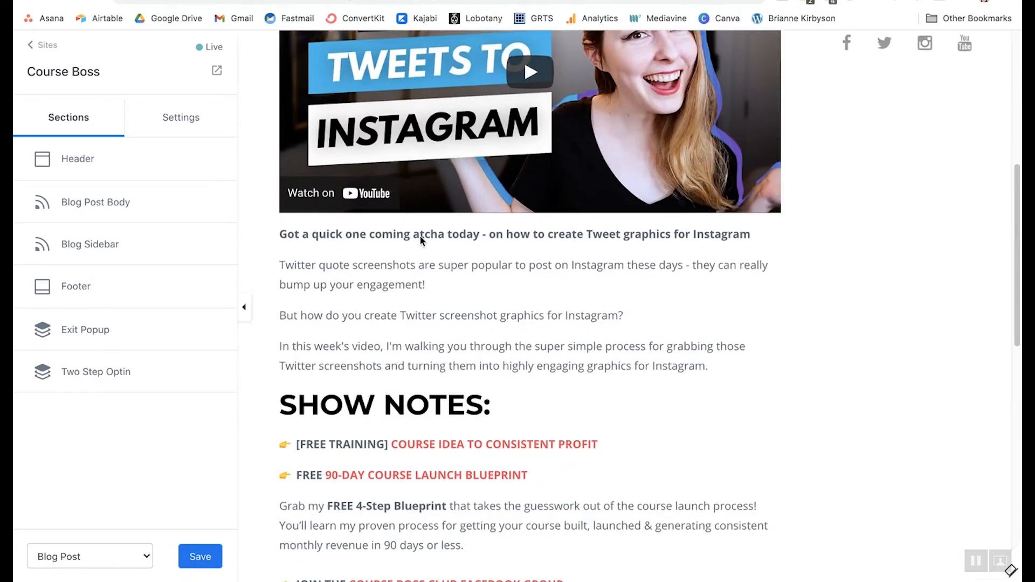
pyautogui.scroll(-11, 640, 363)
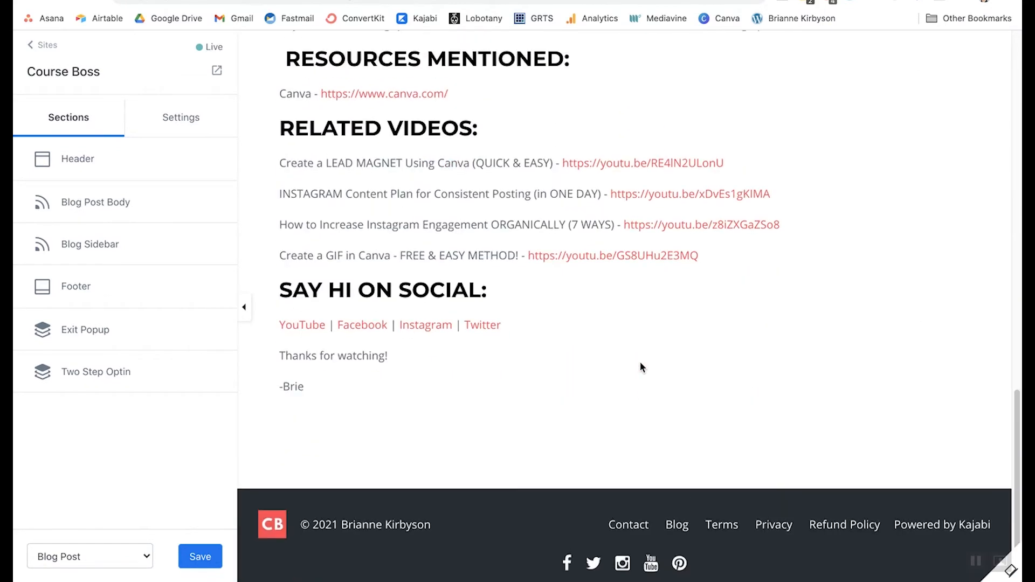
pyautogui.scroll(16, 641, 367)
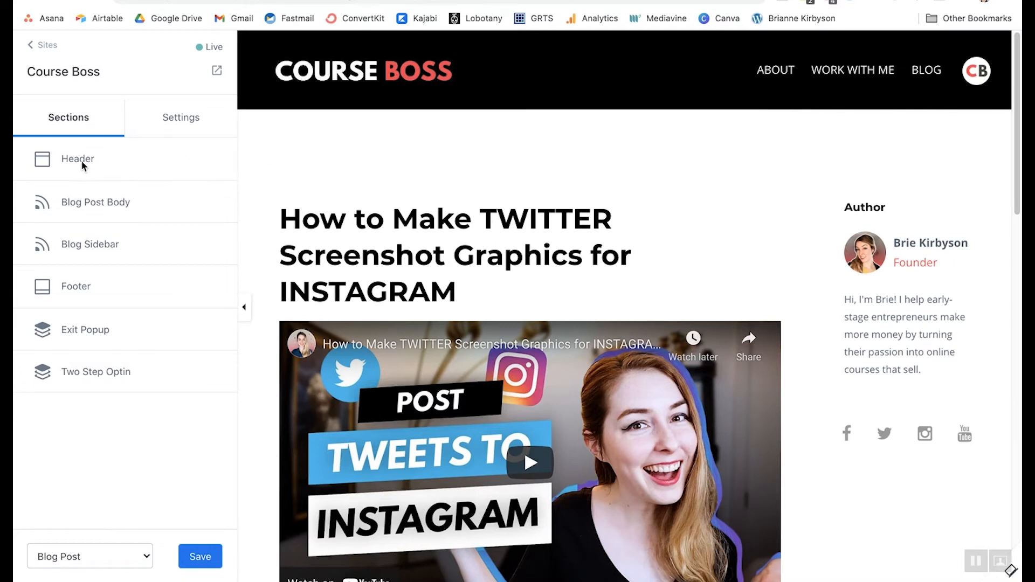
# - Browse the Blog Post Body's addable content blocks, then open the Blog Sidebar settings
pyautogui.click(102, 203)
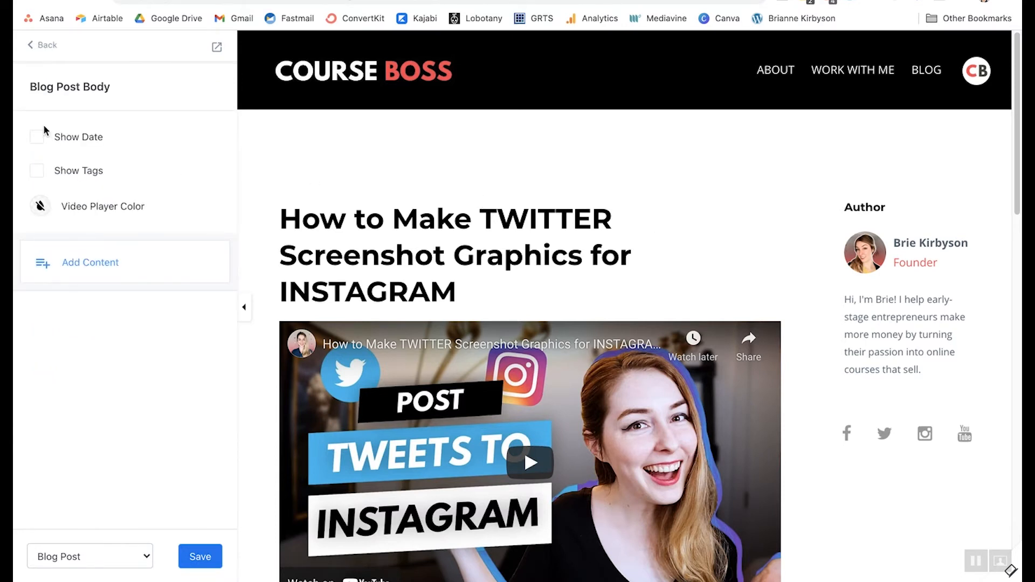
pyautogui.click(74, 279)
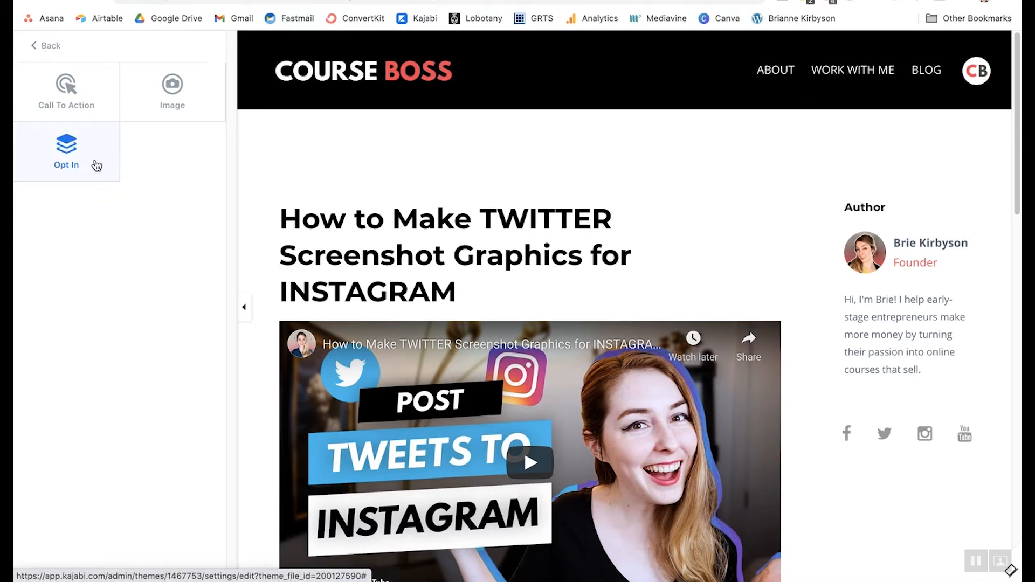
pyautogui.click(35, 46)
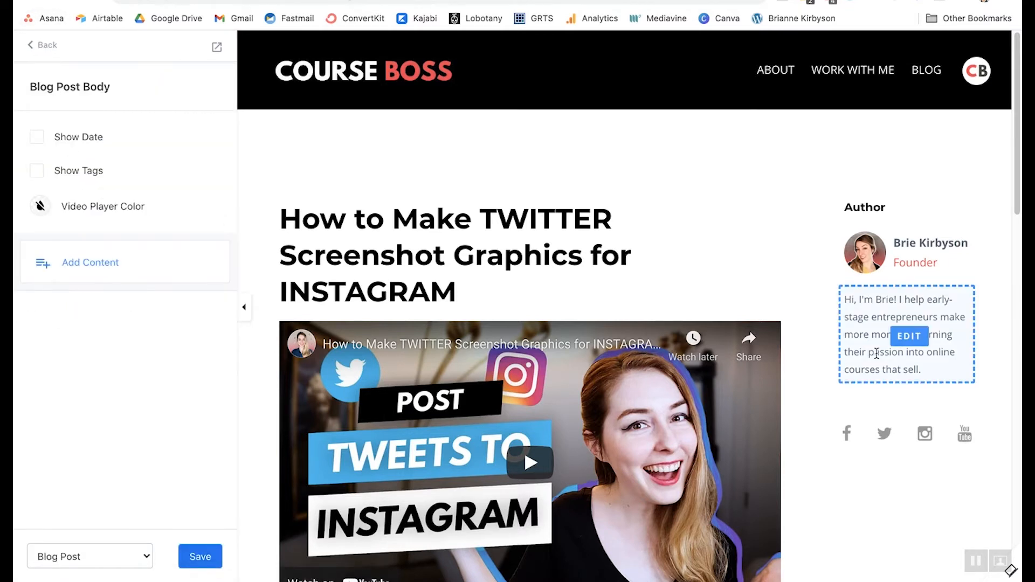
pyautogui.click(42, 45)
pyautogui.click(102, 251)
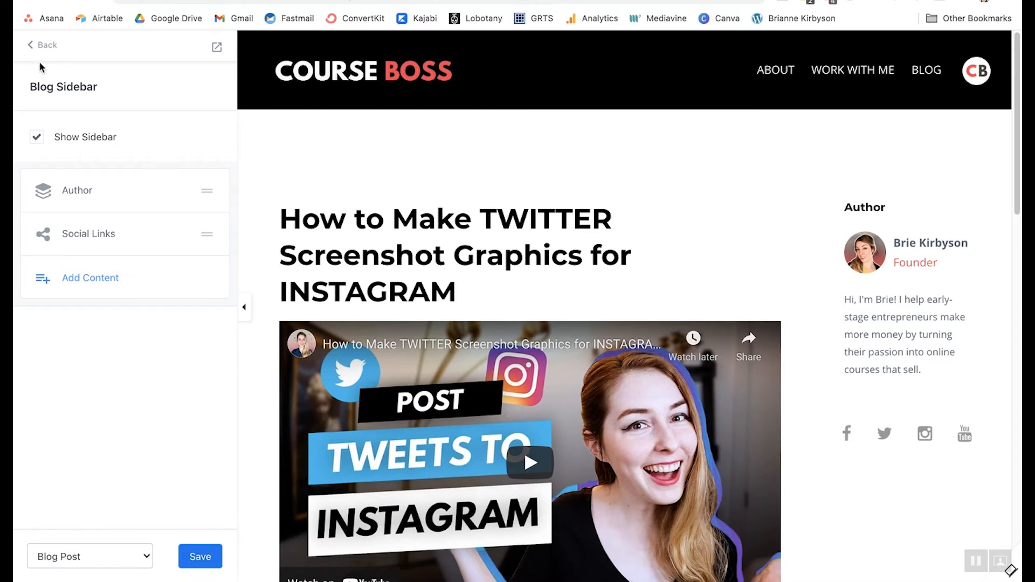
# - Close the theme editor via Back to Sections and Settings, landing on the Theme overview
pyautogui.click(41, 45)
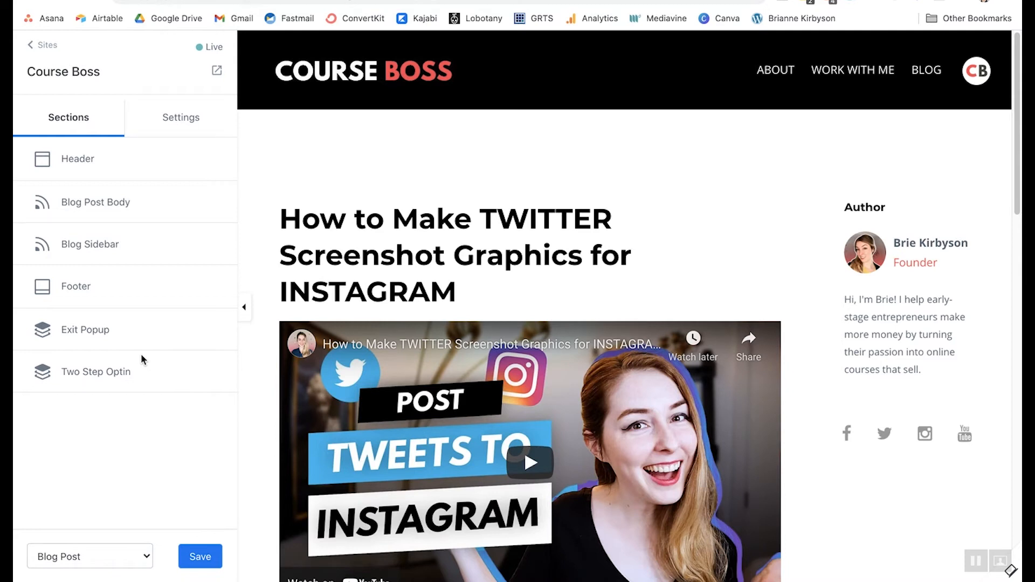
pyautogui.click(174, 125)
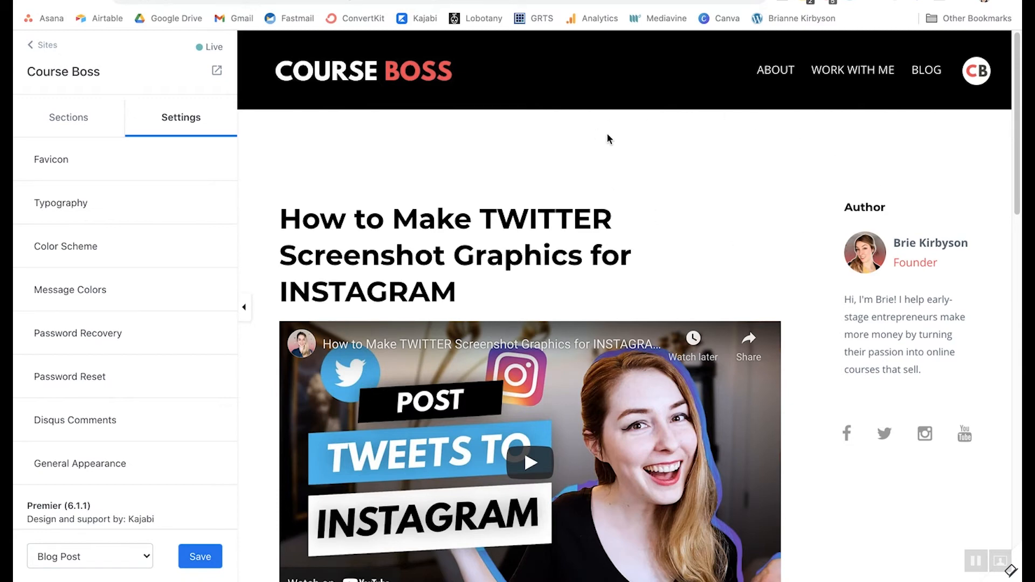
pyautogui.click(42, 45)
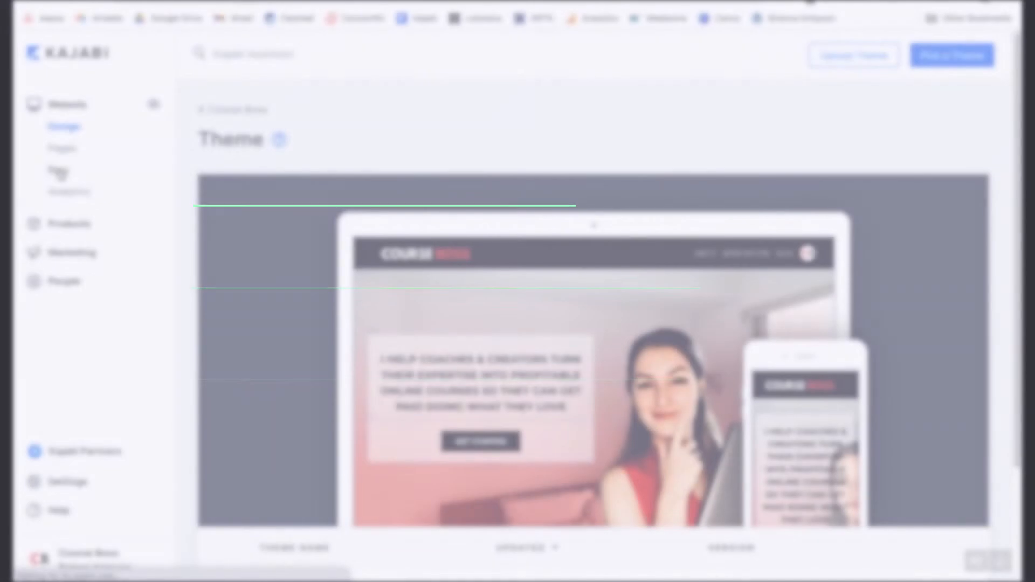
# - From the Blog Posts list, start a new blog post and scroll down to its details
pyautogui.click(59, 171)
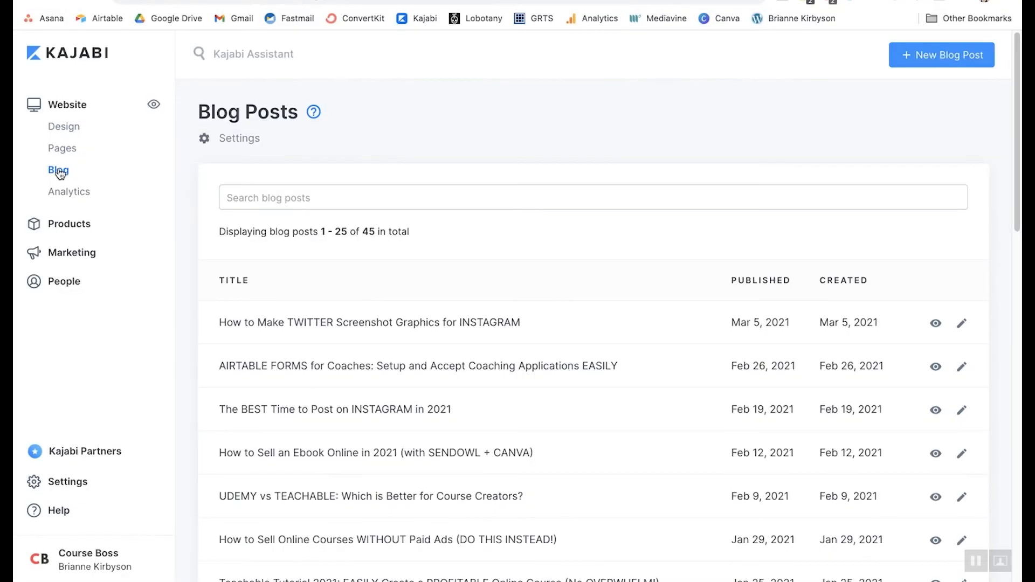
pyautogui.click(948, 68)
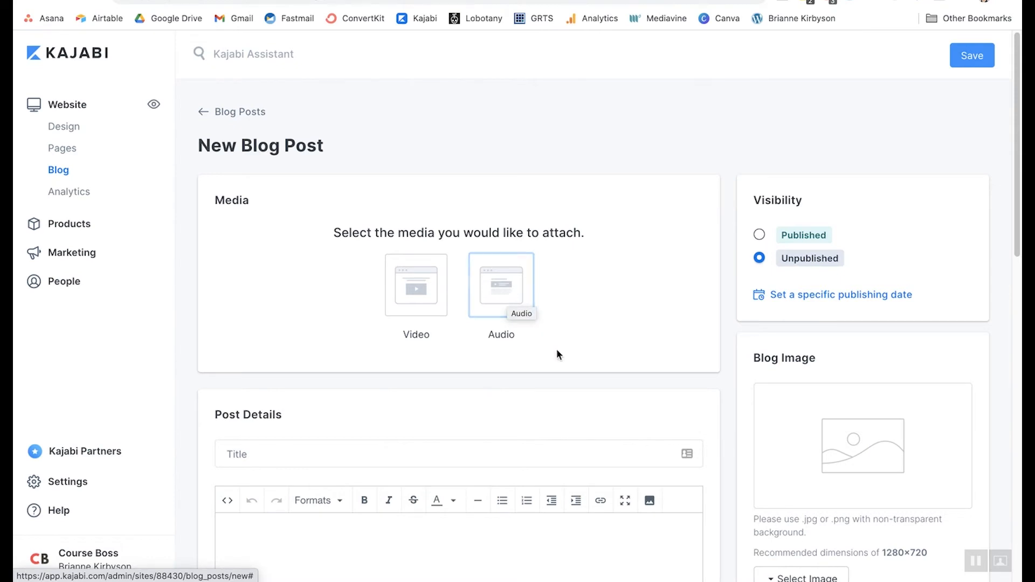
pyautogui.scroll(-1, 600, 240)
pyautogui.scroll(-6, 601, 237)
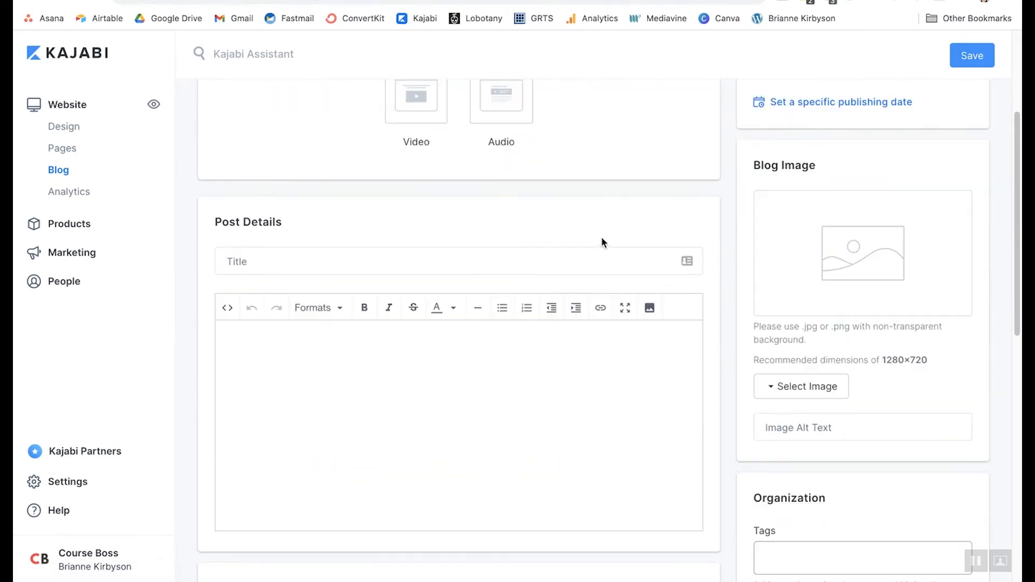
# - Test the post body with throwaway text, then view the Formats > Headings menu without applying it
pyautogui.click(270, 141)
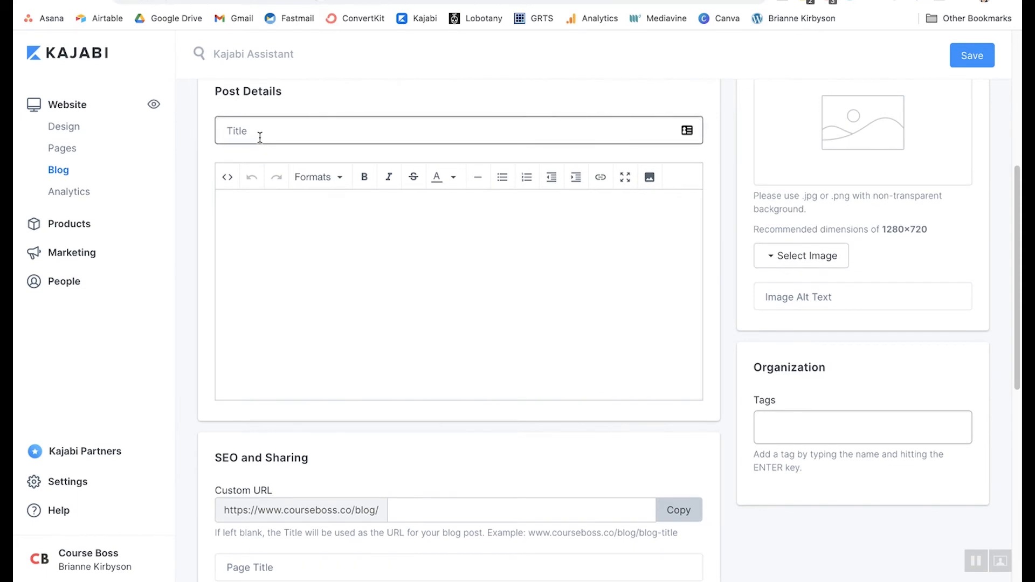
pyautogui.click(295, 232)
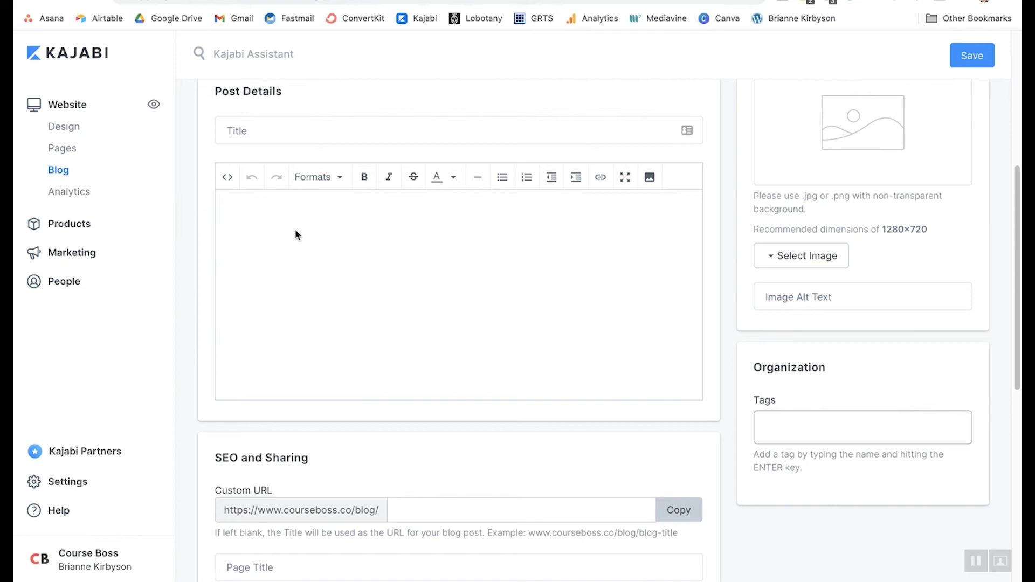
pyautogui.write('dfvidjcxc')
pyautogui.press('BackSpace')
pyautogui.press('BackSpace')
pyautogui.press('BackSpace')
pyautogui.press('BackSpace')
pyautogui.press('BackSpace')
pyautogui.press('BackSpace')
pyautogui.press('BackSpace')
pyautogui.press('BackSpace')
pyautogui.press('BackSpace')
pyautogui.click(344, 187)
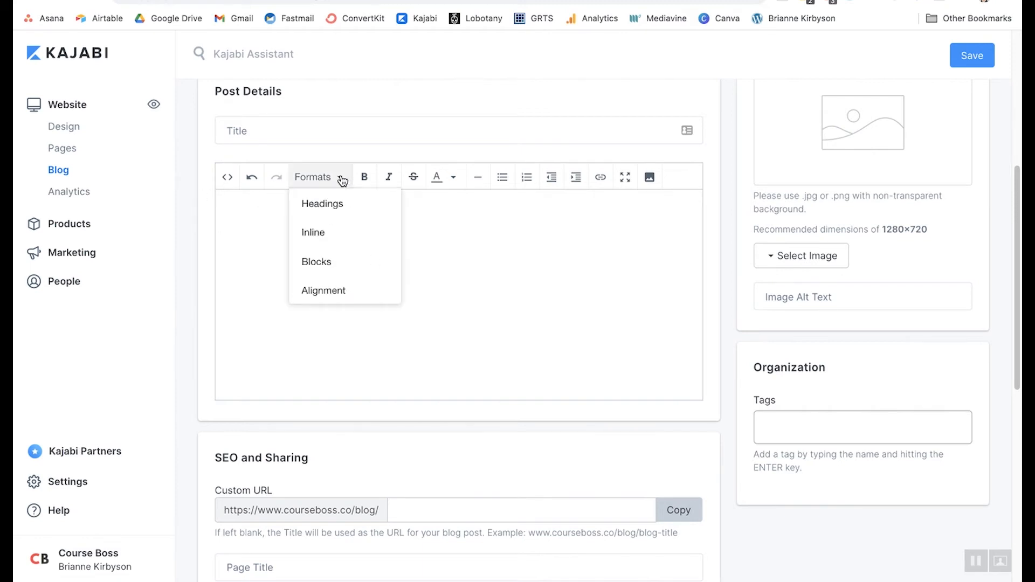
pyautogui.moveTo(341, 210)
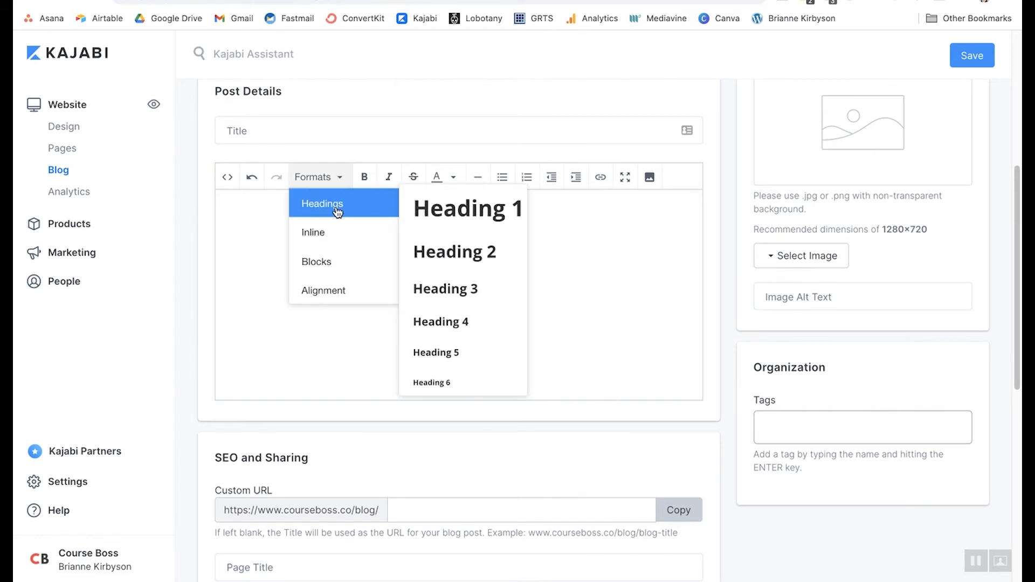
pyautogui.click(254, 237)
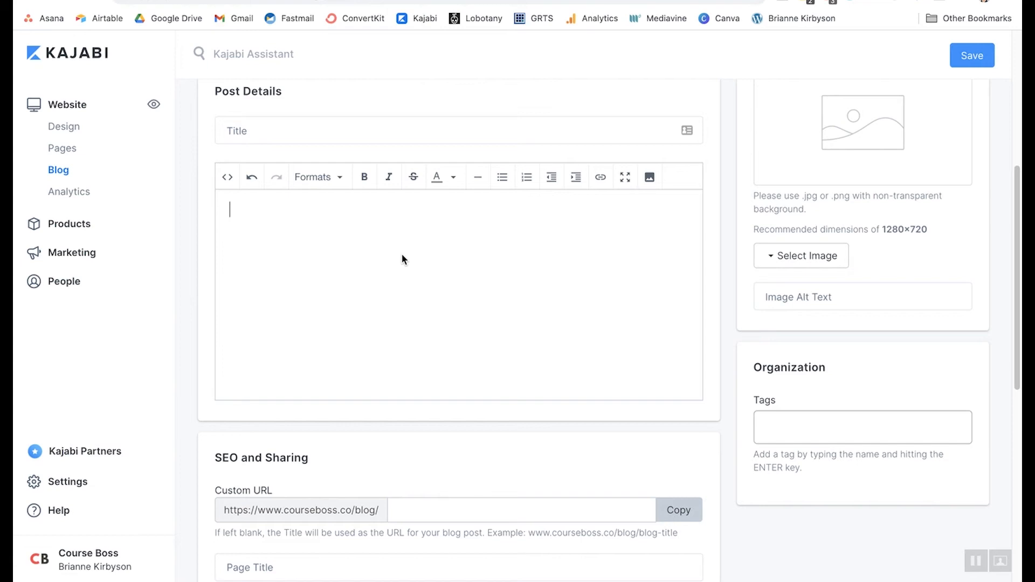
pyautogui.scroll(-5, 414, 260)
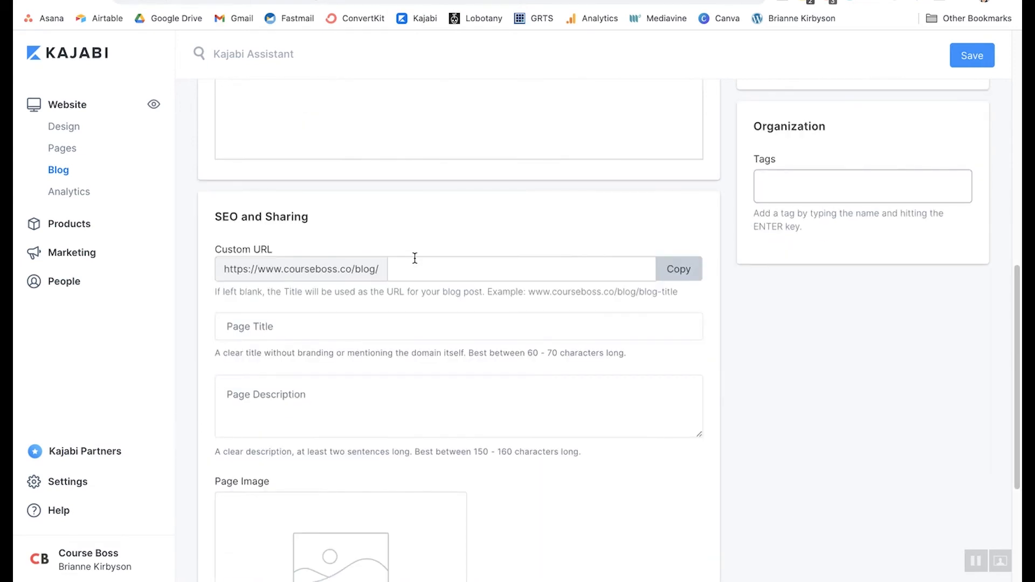
pyautogui.scroll(8, 559, 219)
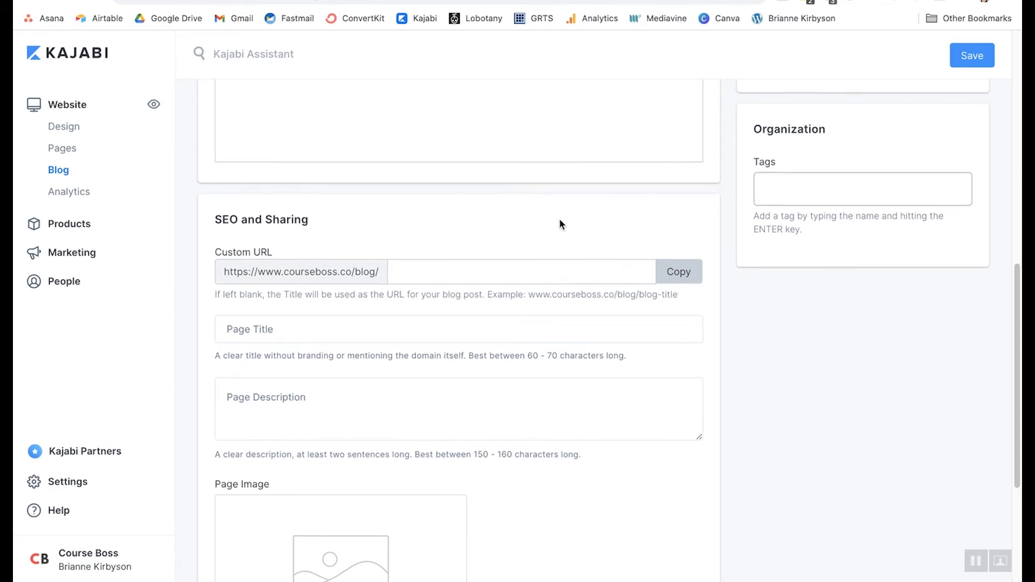
pyautogui.scroll(3, 862, 121)
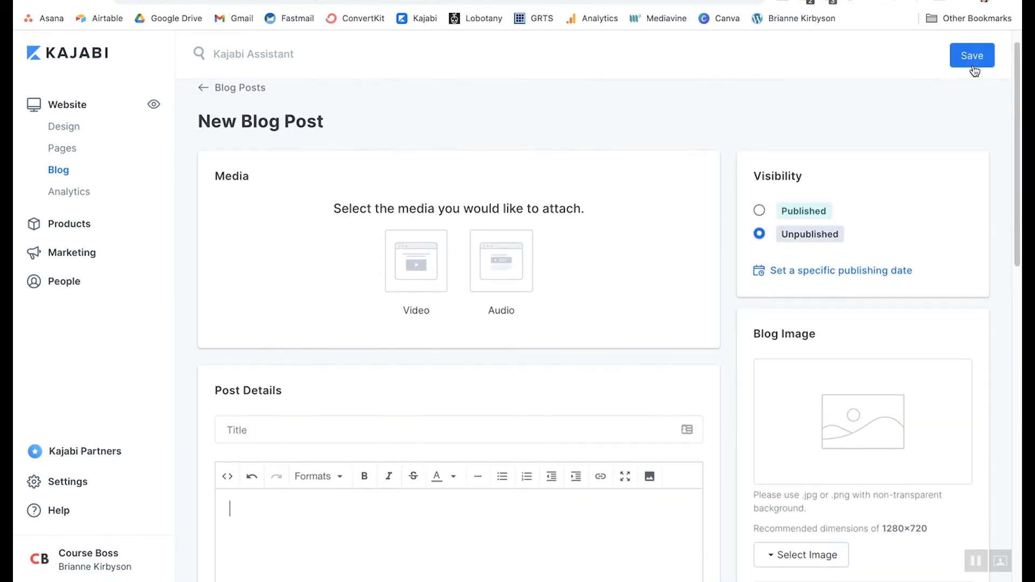
pyautogui.scroll(-1, 410, 278)
pyautogui.scroll(-10, 410, 277)
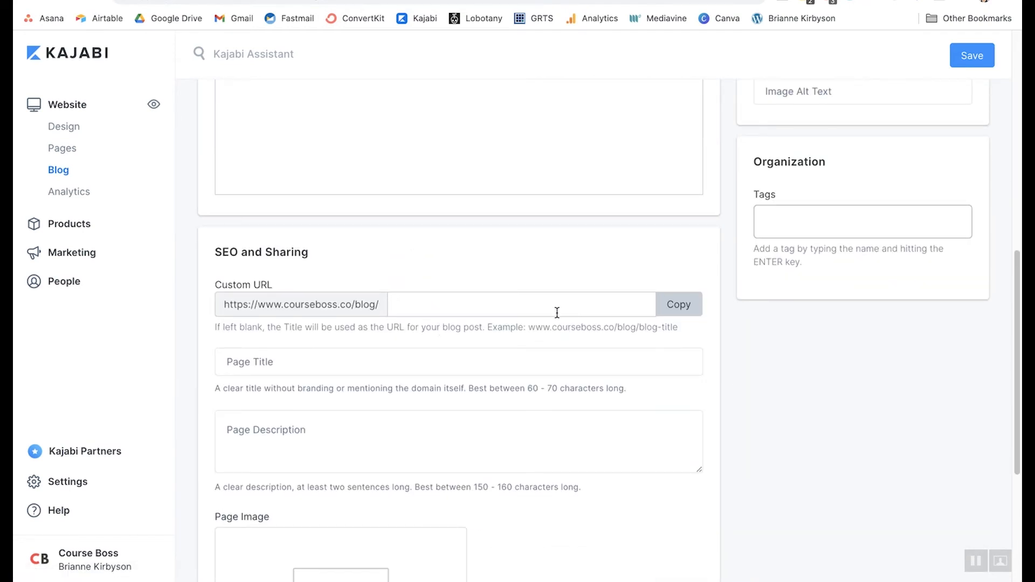
pyautogui.scroll(-3, 416, 319)
pyautogui.click(303, 295)
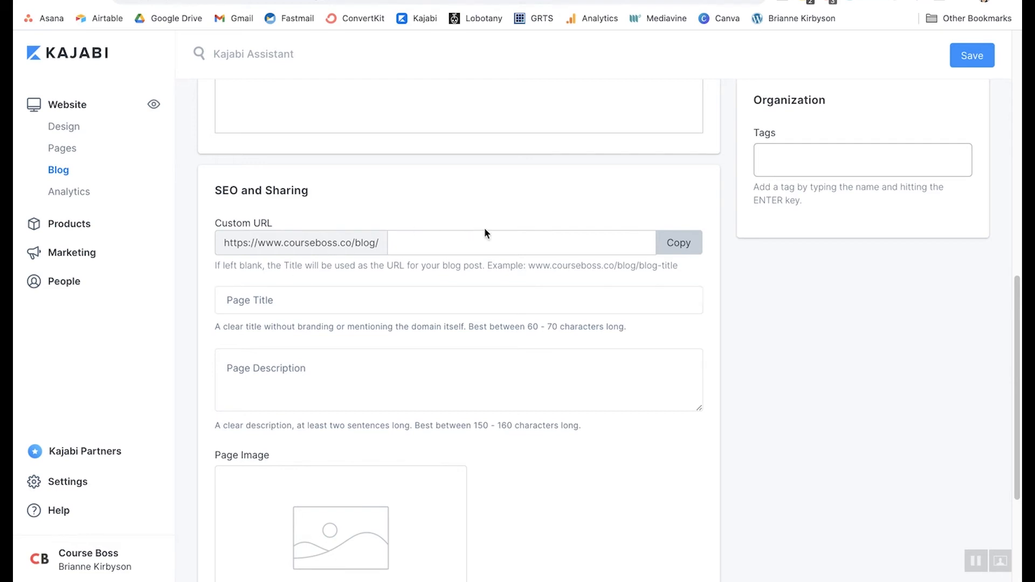
pyautogui.scroll(-4, 528, 252)
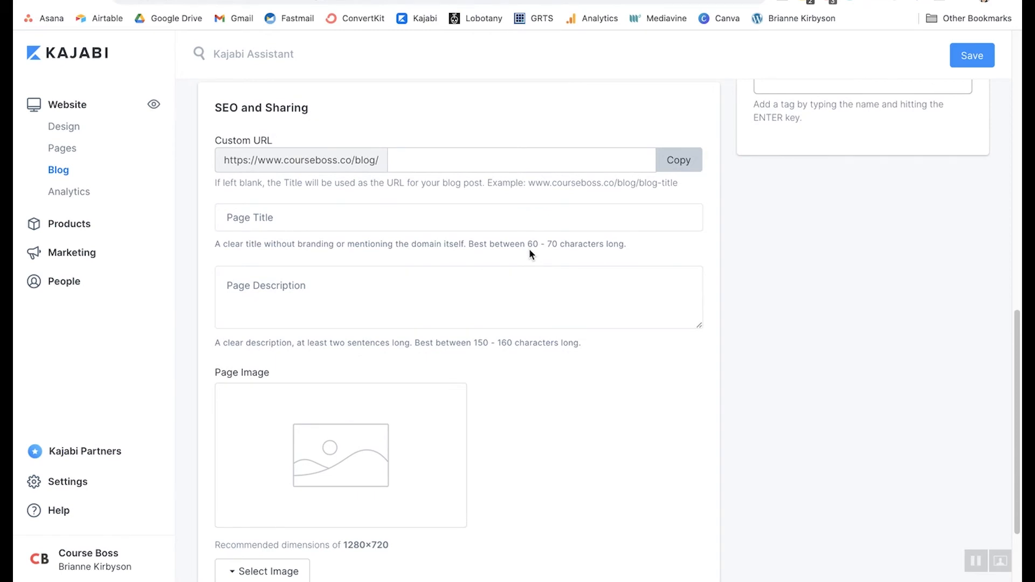
pyautogui.scroll(-1, 529, 252)
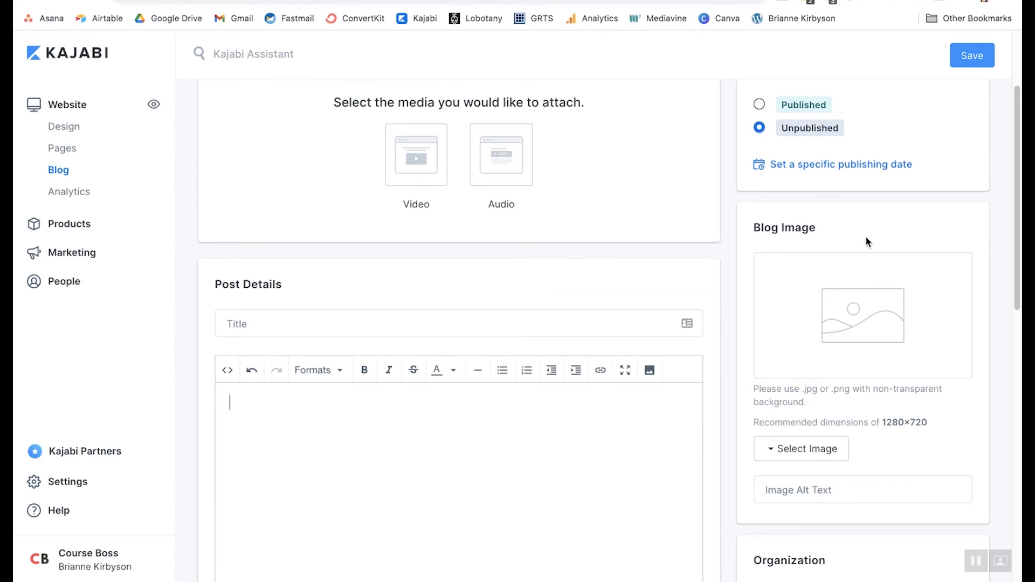
pyautogui.scroll(-1, 865, 235)
pyautogui.scroll(-5, 978, 449)
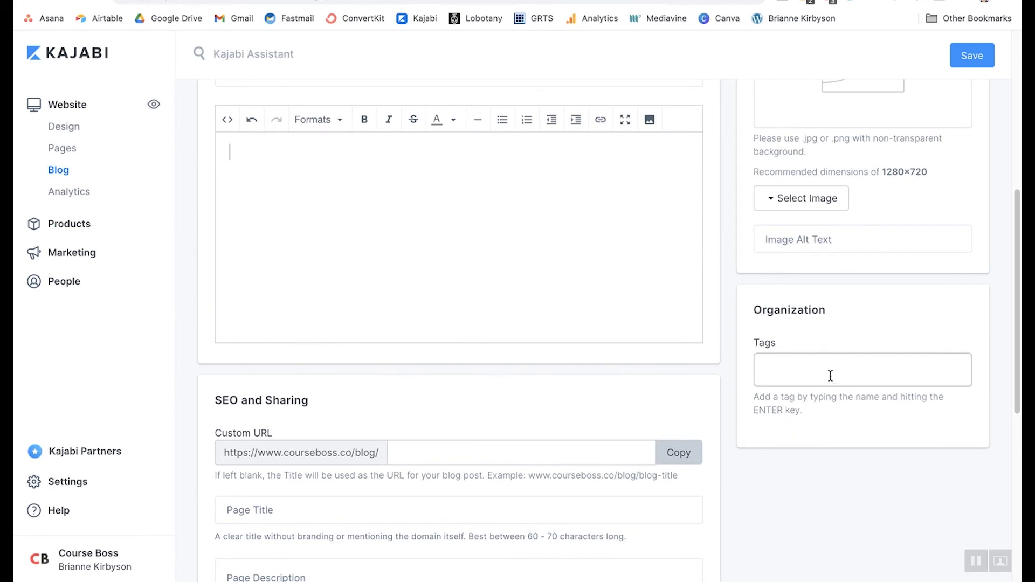
pyautogui.scroll(7, 831, 376)
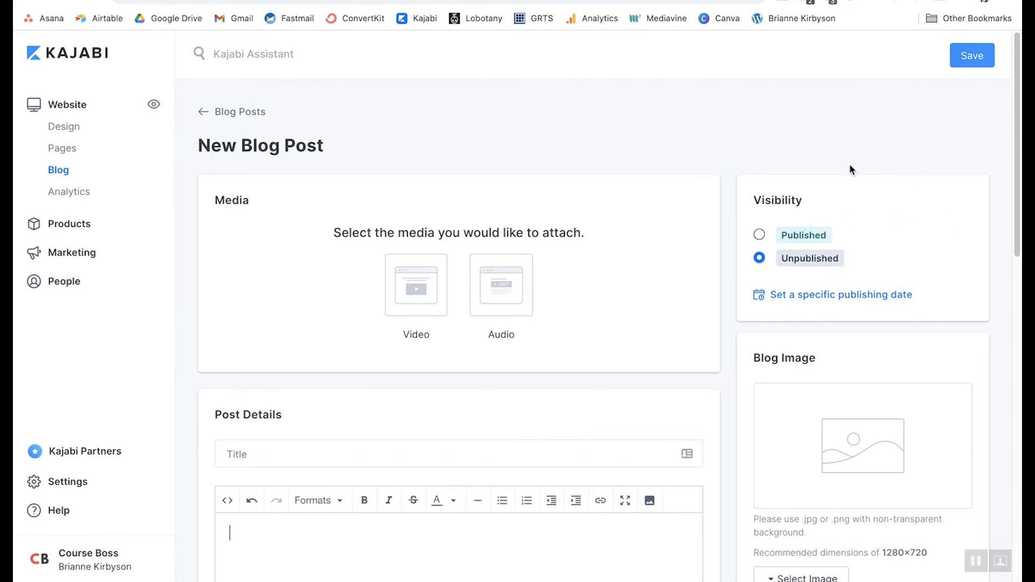
# - Make the post Published, scheduled for 03/31/2021 at 12:00 PM, and apply the date
pyautogui.click(759, 236)
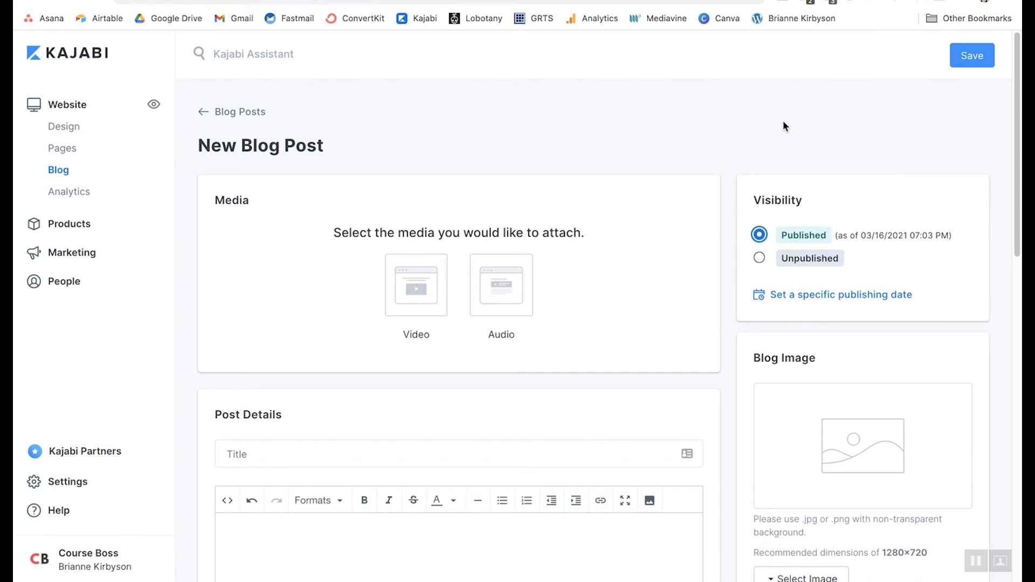
pyautogui.click(839, 302)
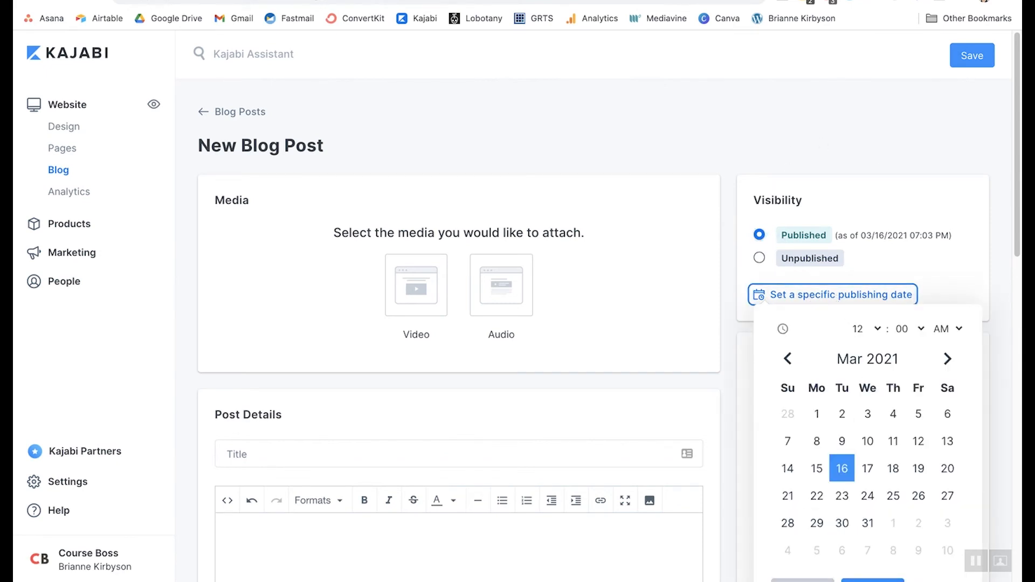
pyautogui.click(868, 525)
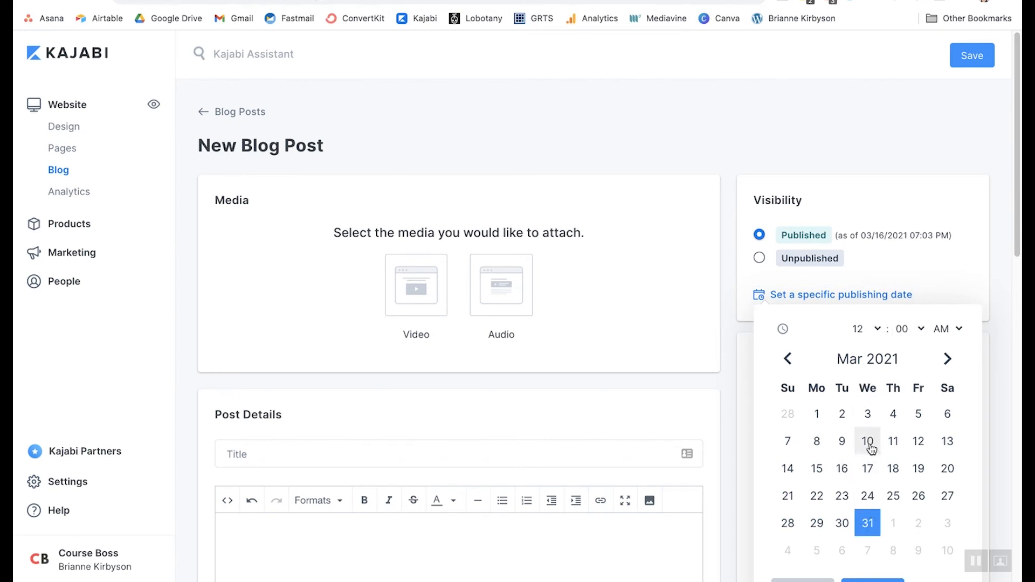
pyautogui.click(957, 330)
pyautogui.click(944, 342)
pyautogui.scroll(-1, 942, 372)
pyautogui.scroll(-2, 944, 375)
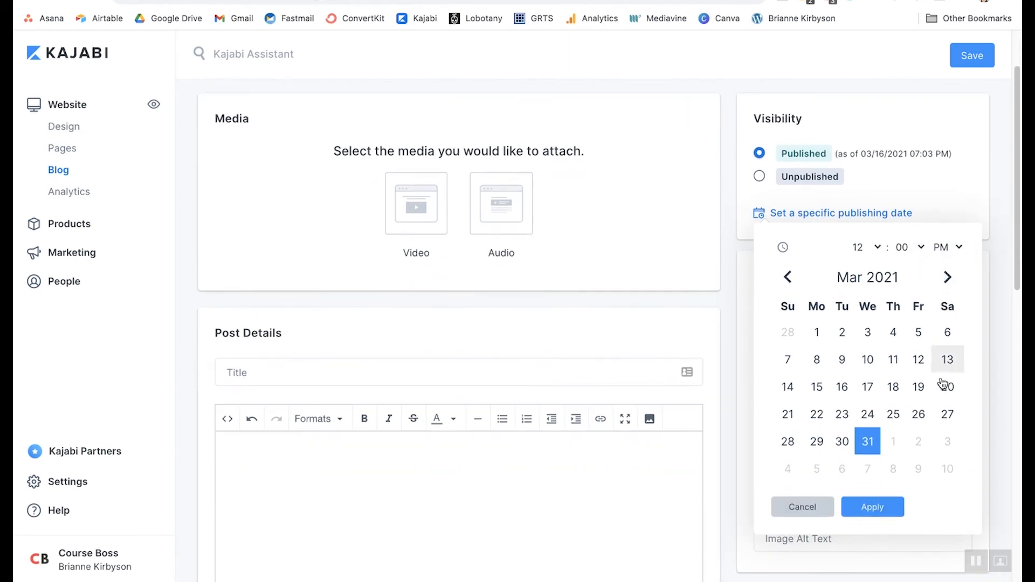
pyautogui.click(891, 507)
pyautogui.scroll(1, 829, 248)
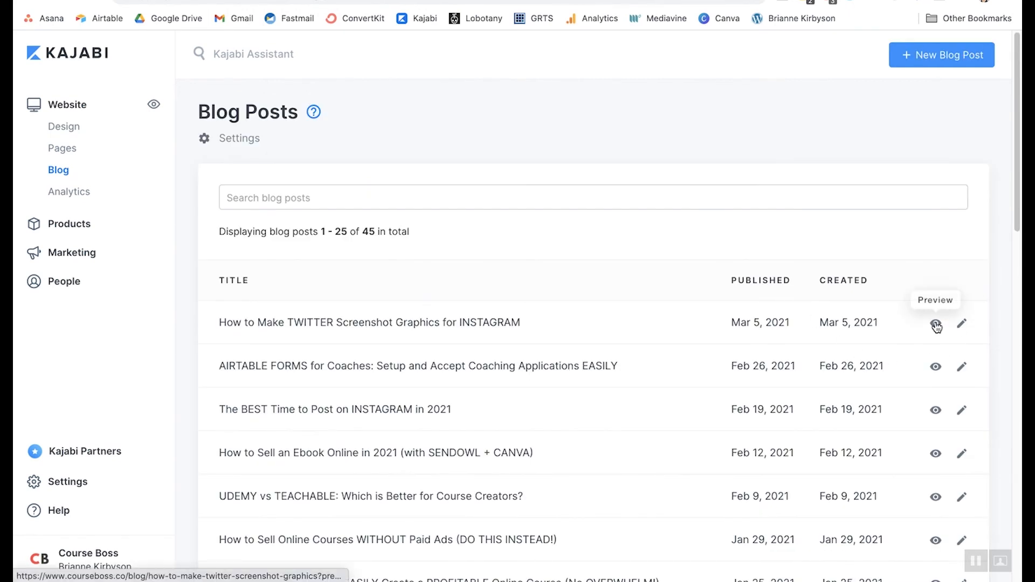
# - Preview 'How to Make TWITTER Screenshot Graphics for INSTAGRAM' and switch to its preview tab
pyautogui.scroll(-10, 937, 323)
pyautogui.scroll(9, 942, 322)
pyautogui.scroll(2, 942, 322)
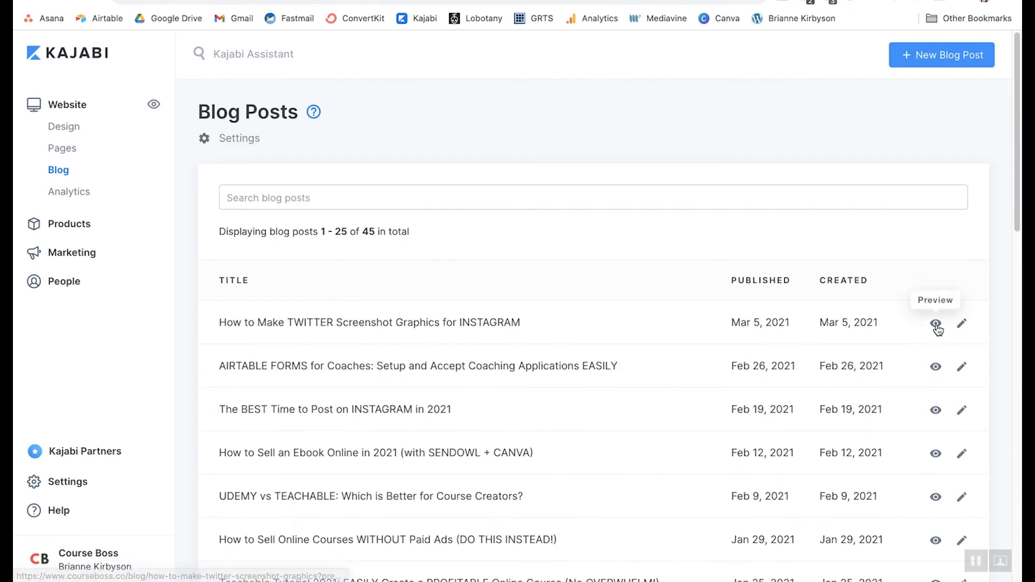
pyautogui.click(936, 324)
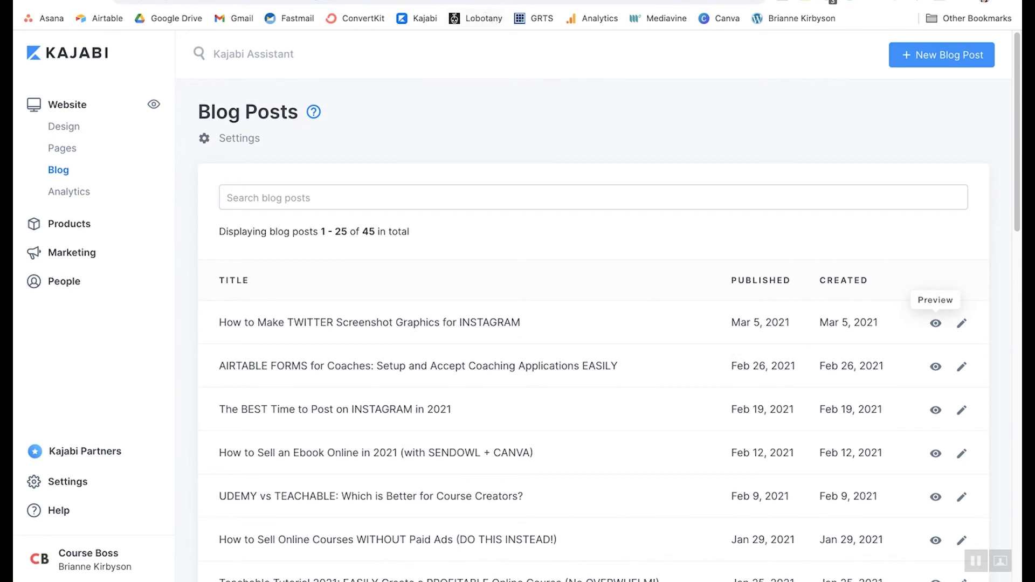
pyautogui.click(420, 0)
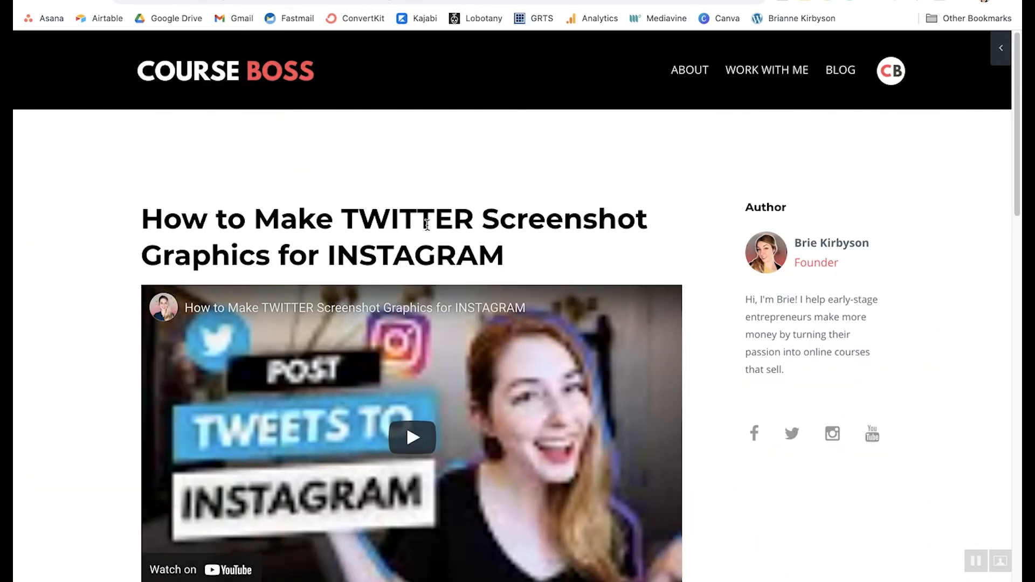